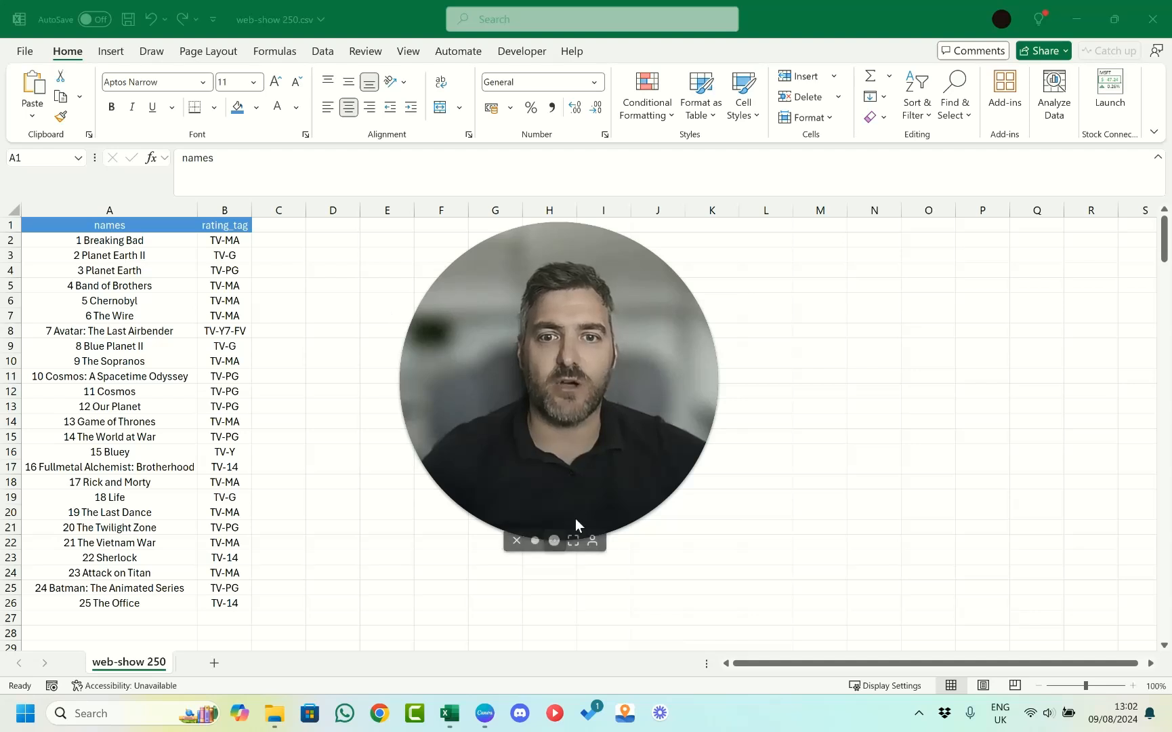
# Convert the show list in A1:B26 into a table with headers.
pyautogui.click(536, 542)
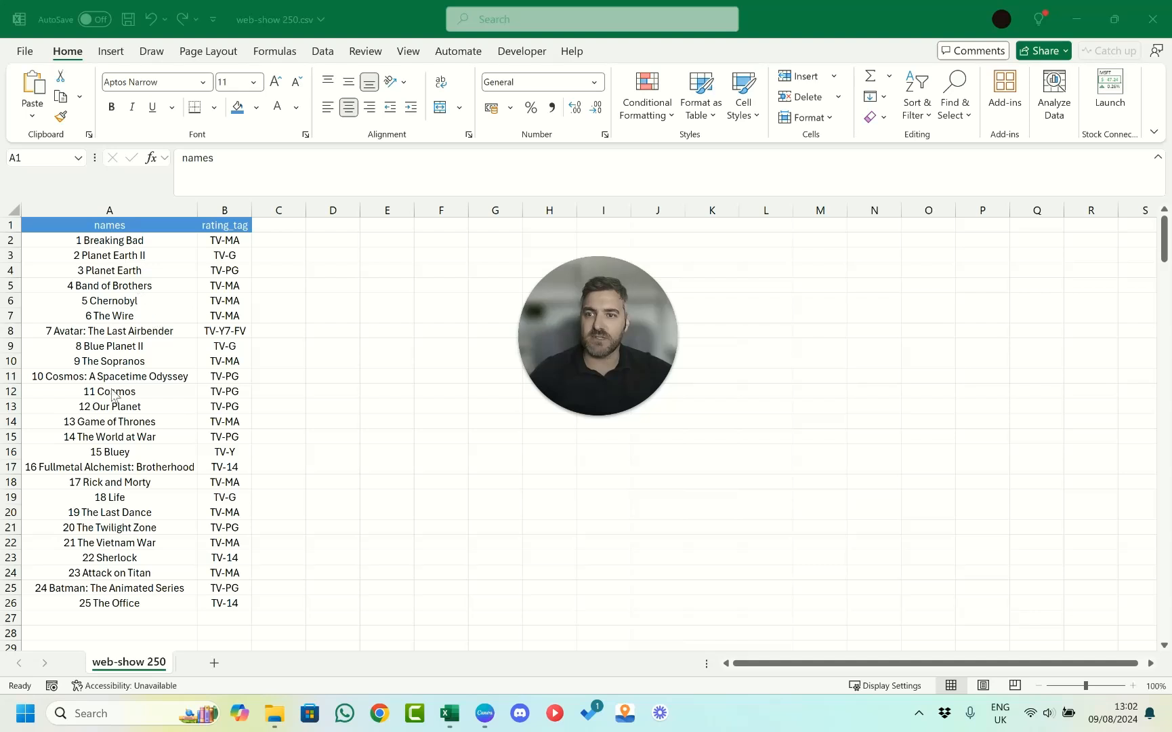
pyautogui.click(179, 294)
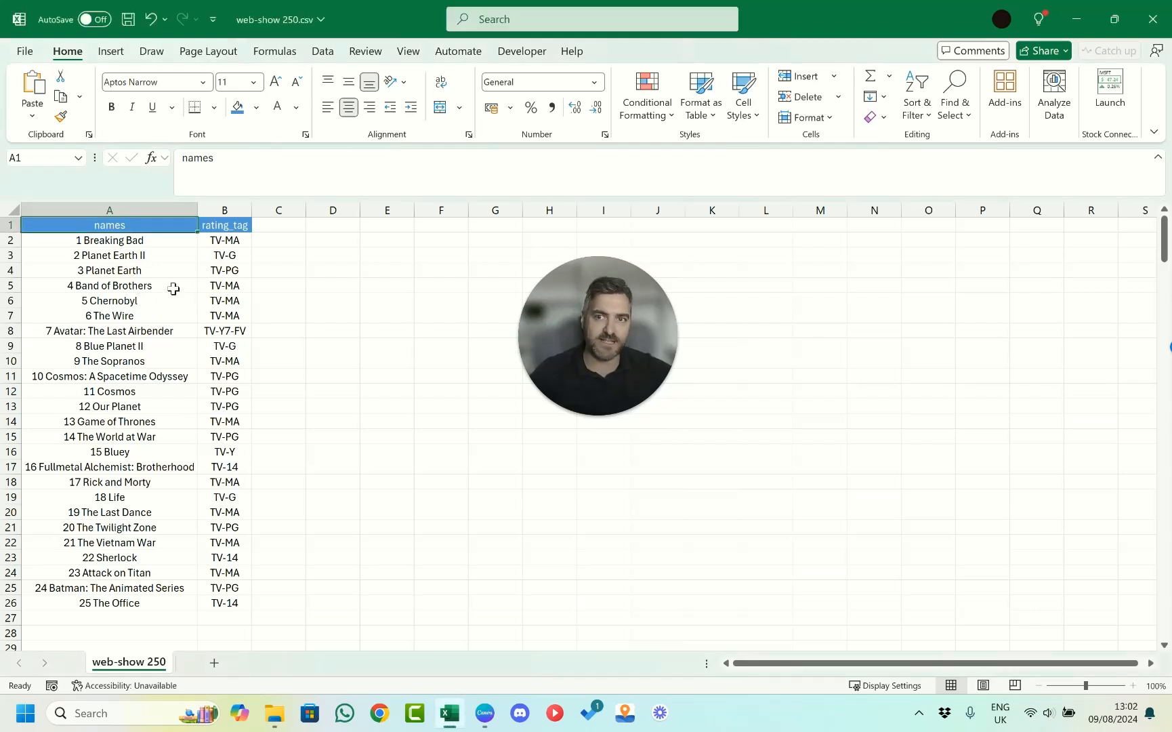
pyautogui.click(172, 288)
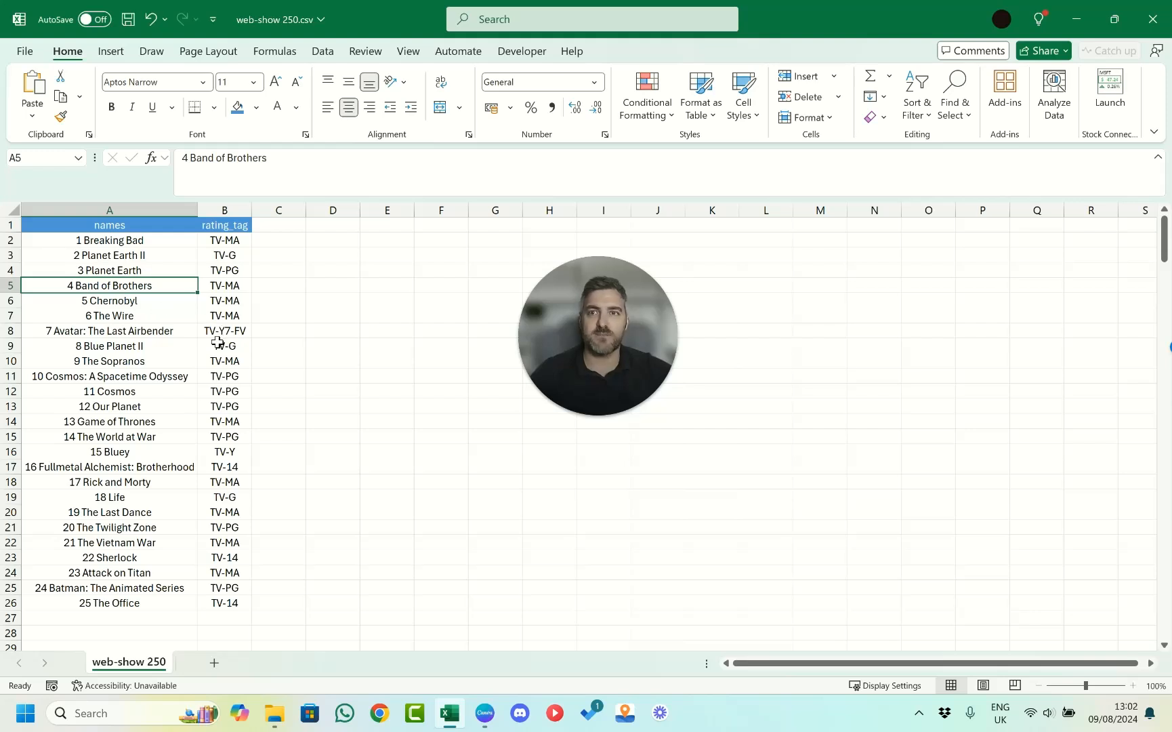
pyautogui.click(112, 51)
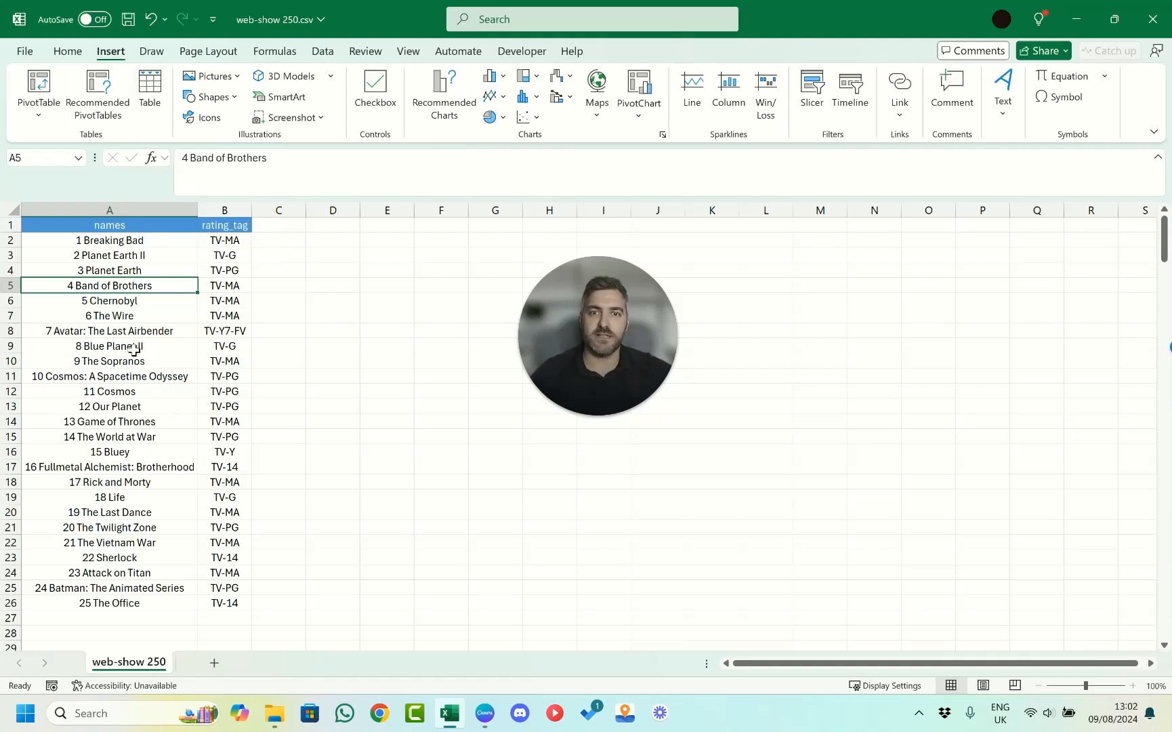
pyautogui.hotkey('ctrl', 't')
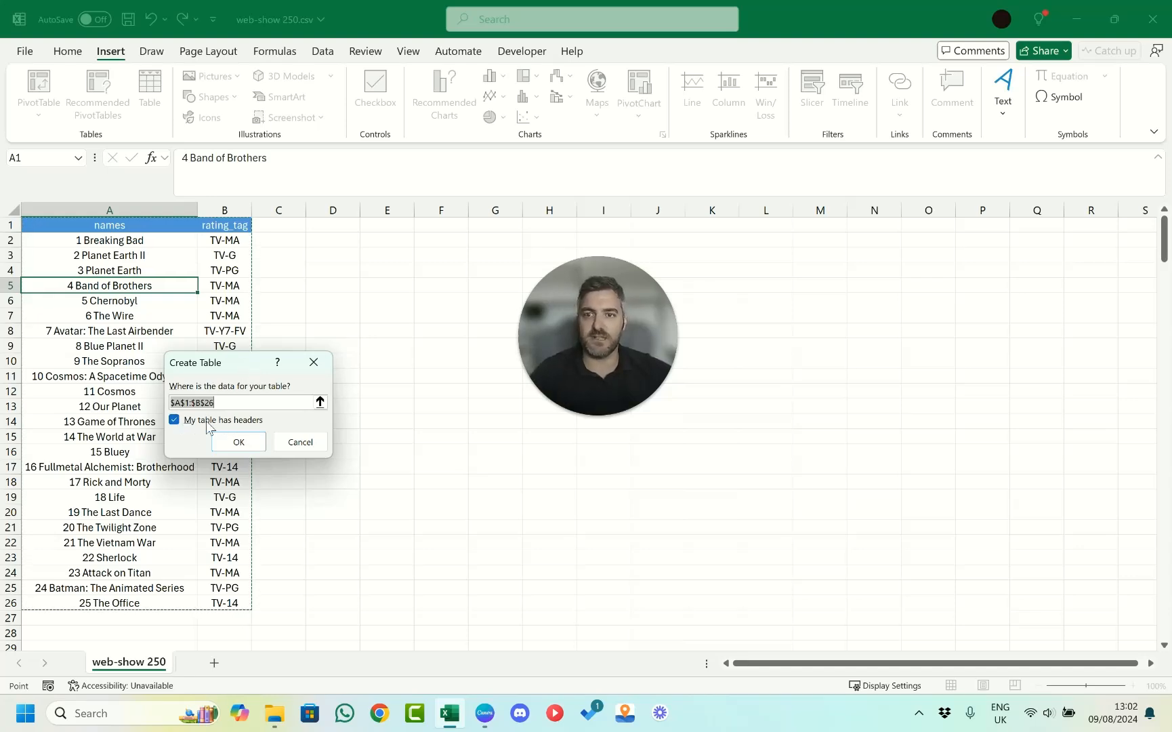
pyautogui.click(238, 442)
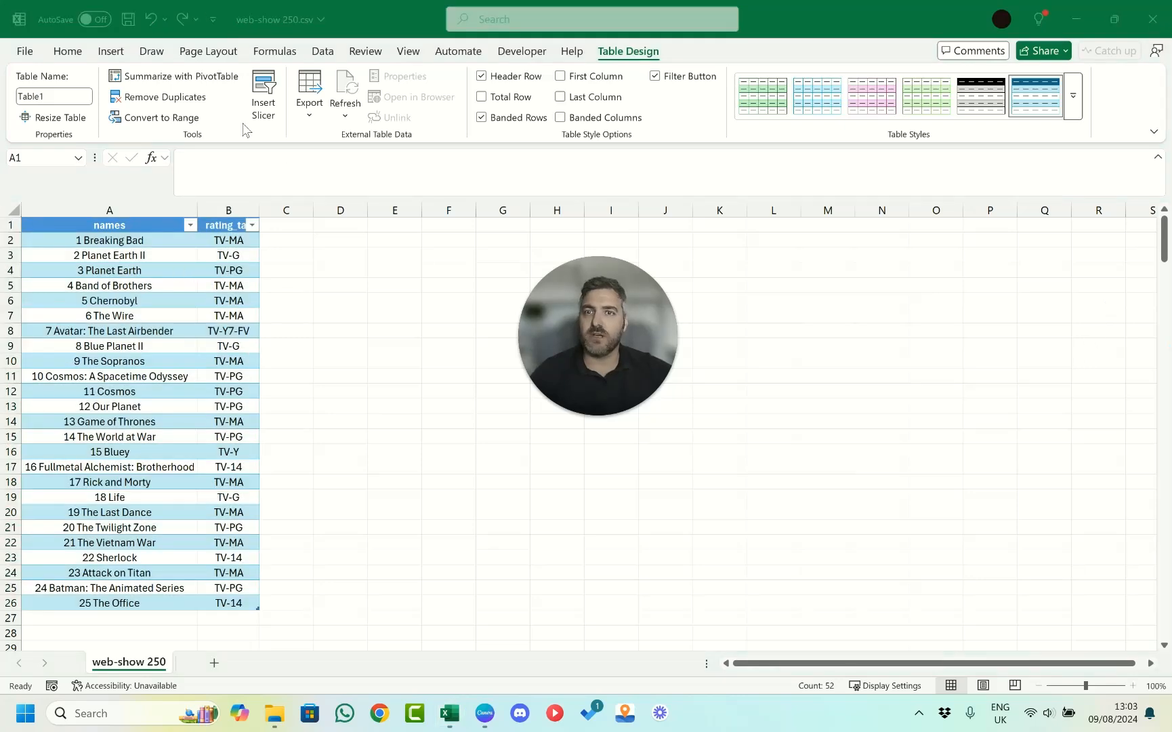
# Insert a slicer for the table's rating_tag column.
pyautogui.click(181, 343)
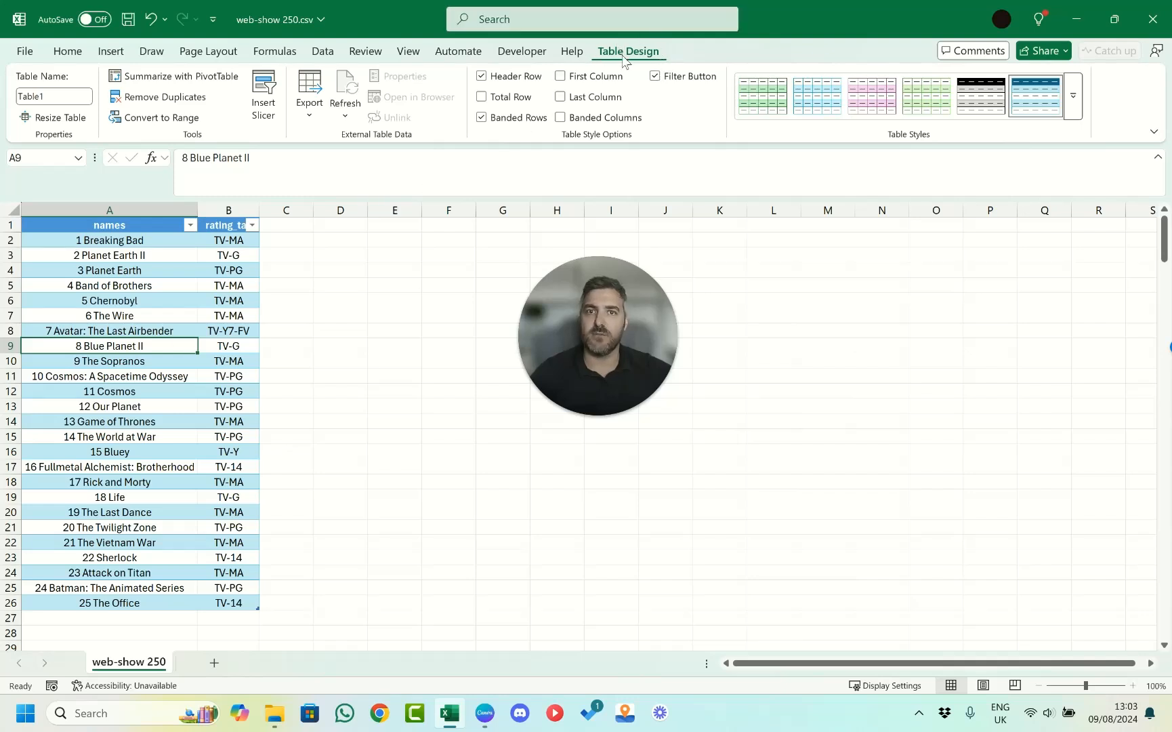
pyautogui.click(271, 108)
pyautogui.moveTo(229, 243); pyautogui.dragTo(409, 243)
pyautogui.moveTo(645, 299); pyautogui.dragTo(909, 354)
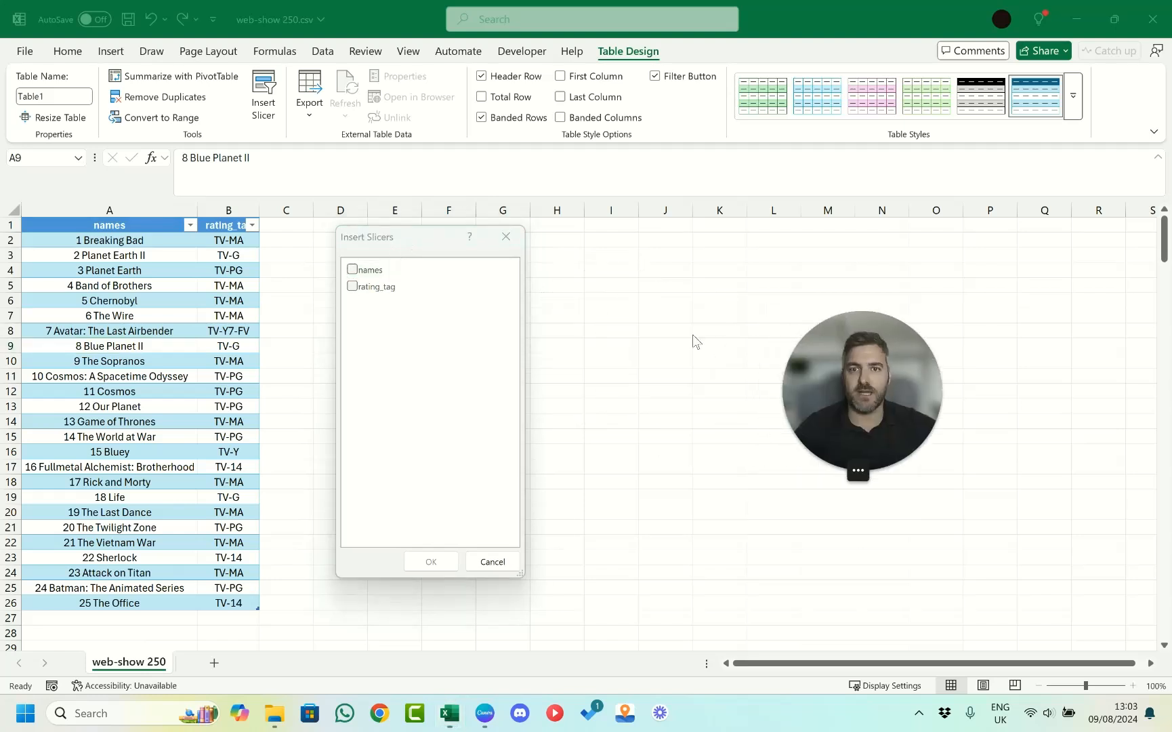
pyautogui.click(428, 248)
pyautogui.moveTo(440, 233); pyautogui.dragTo(550, 203)
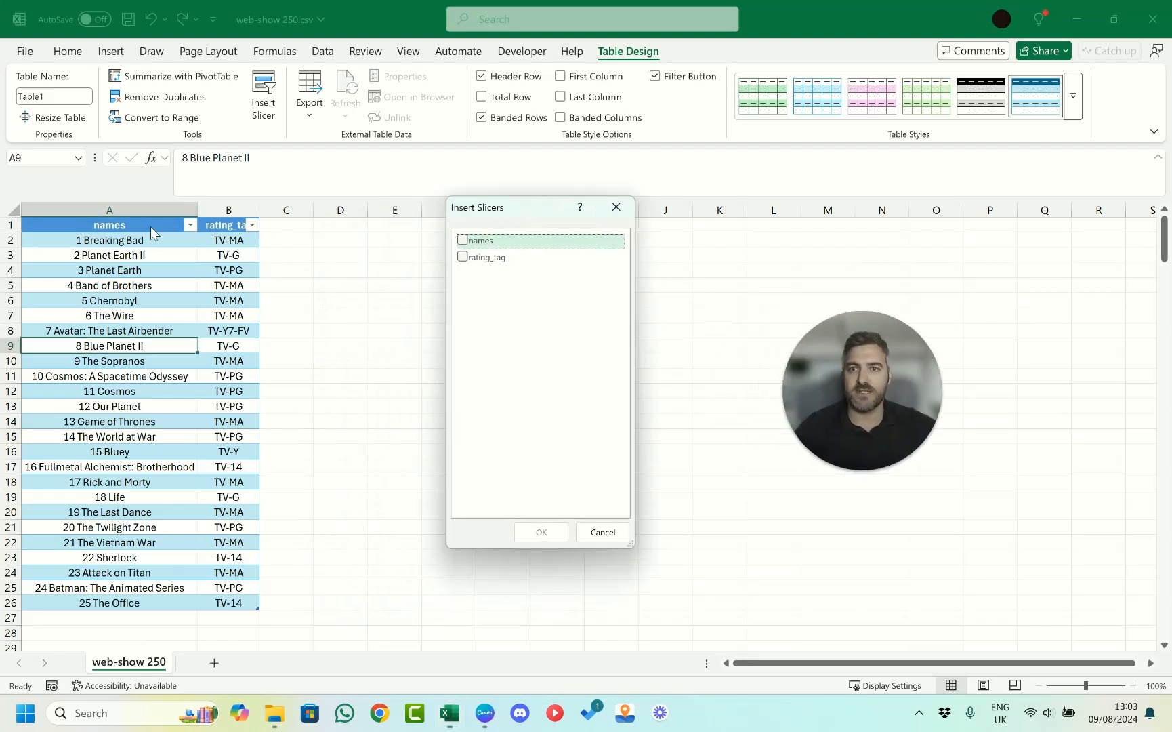
pyautogui.click(474, 257)
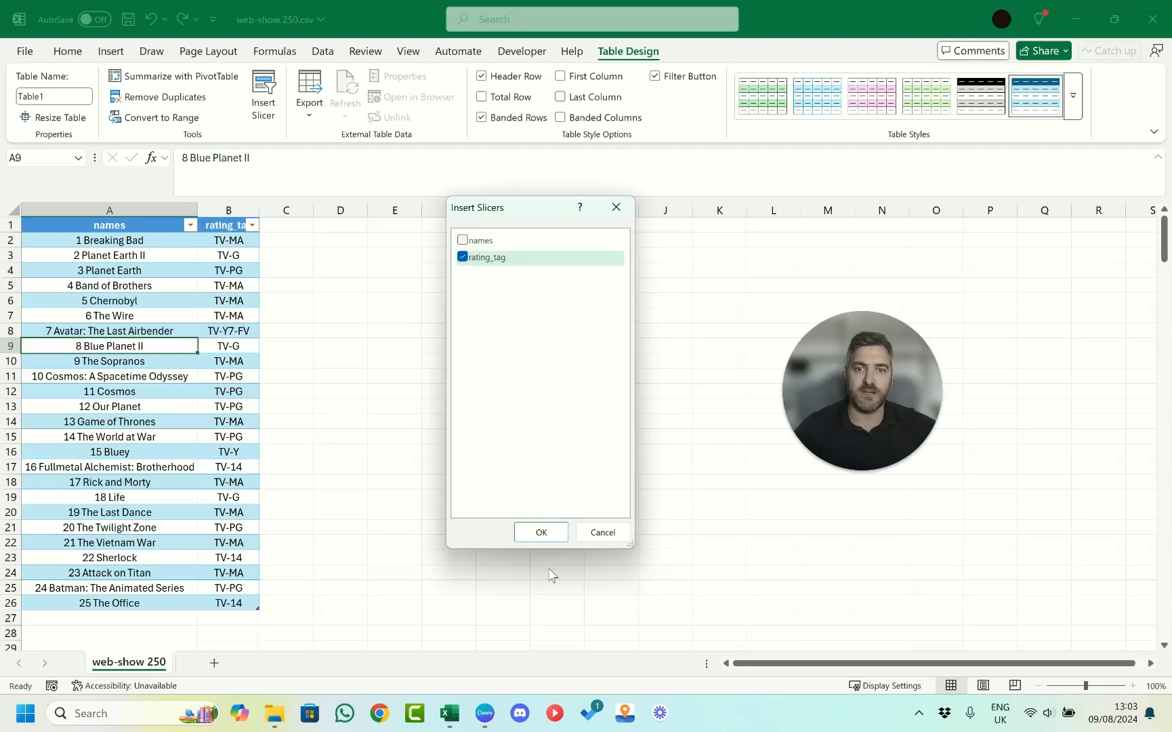
pyautogui.click(550, 534)
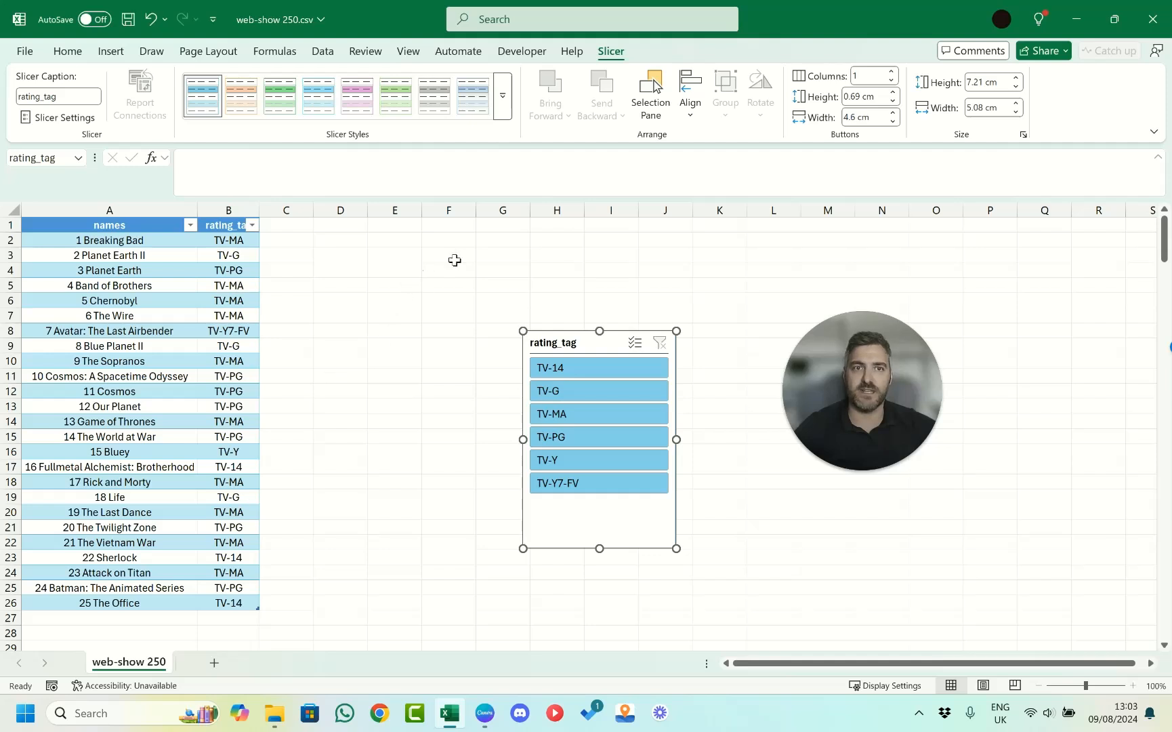
# Arrange the rating_tag slicer in 3 columns, about 2.84 cm high and 10.84 cm wide, and place it beside the table's first rows.
pyautogui.click(891, 71)
pyautogui.click(891, 72)
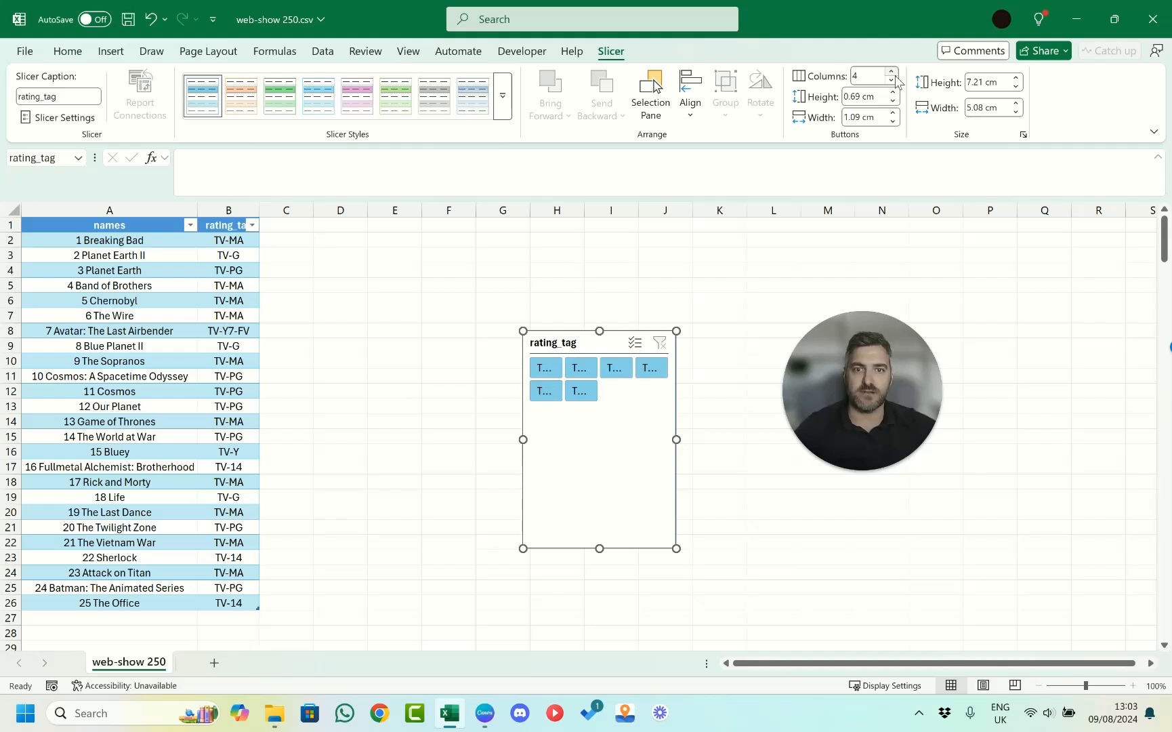
pyautogui.click(892, 80)
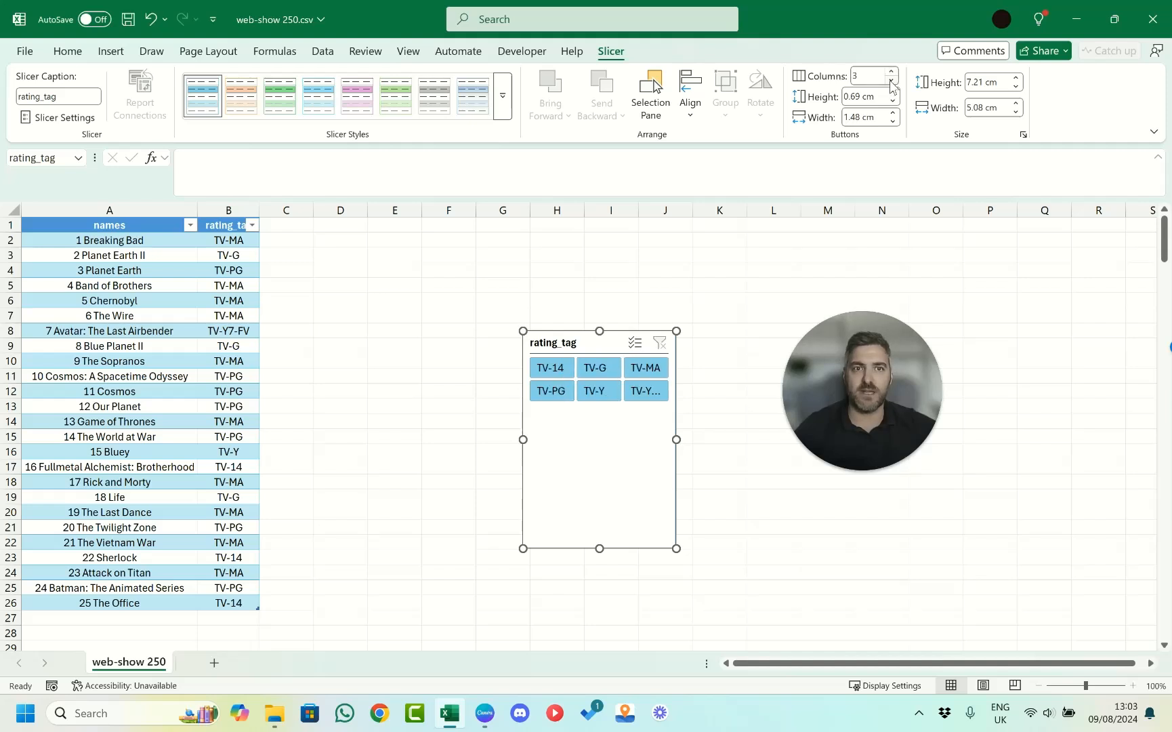
pyautogui.moveTo(602, 540); pyautogui.dragTo(601, 417)
pyautogui.moveTo(522, 375); pyautogui.dragTo(349, 387)
pyautogui.moveTo(543, 343); pyautogui.dragTo(516, 248)
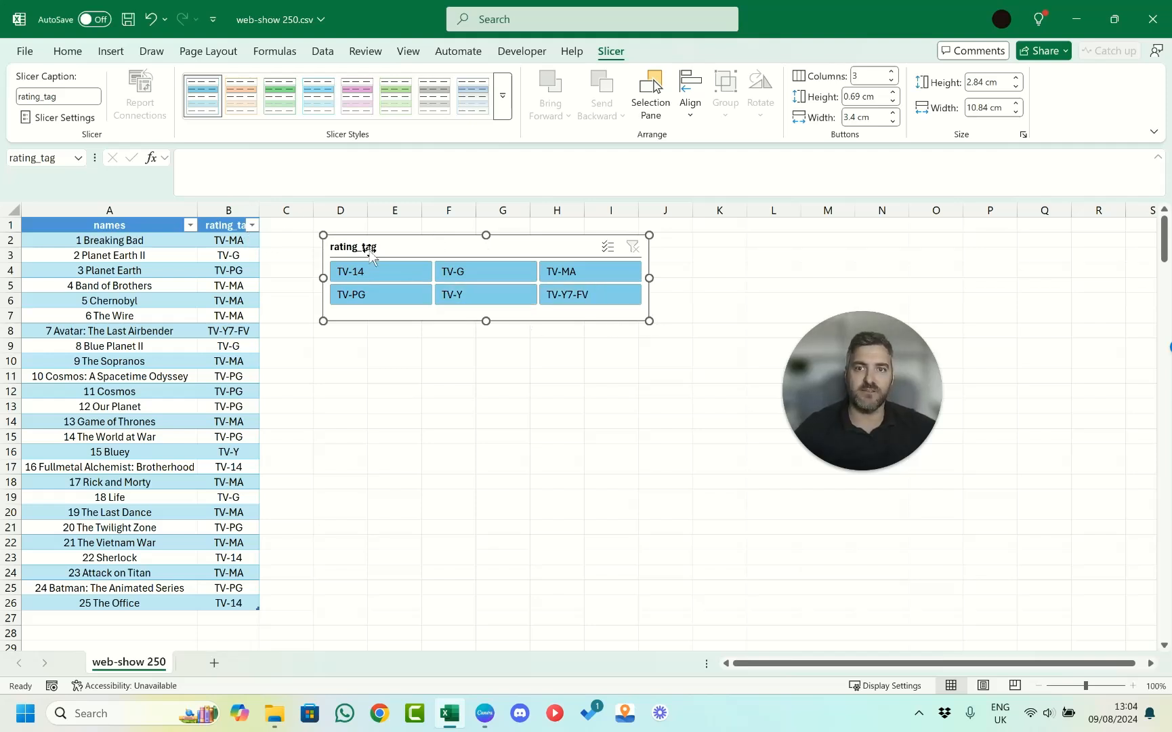
# Filter the table by TV-14, TV-Y, TV-Y7-FV, TV-MA and TV-PG one at a time, and clear the slicer filter.
pyautogui.click(391, 274)
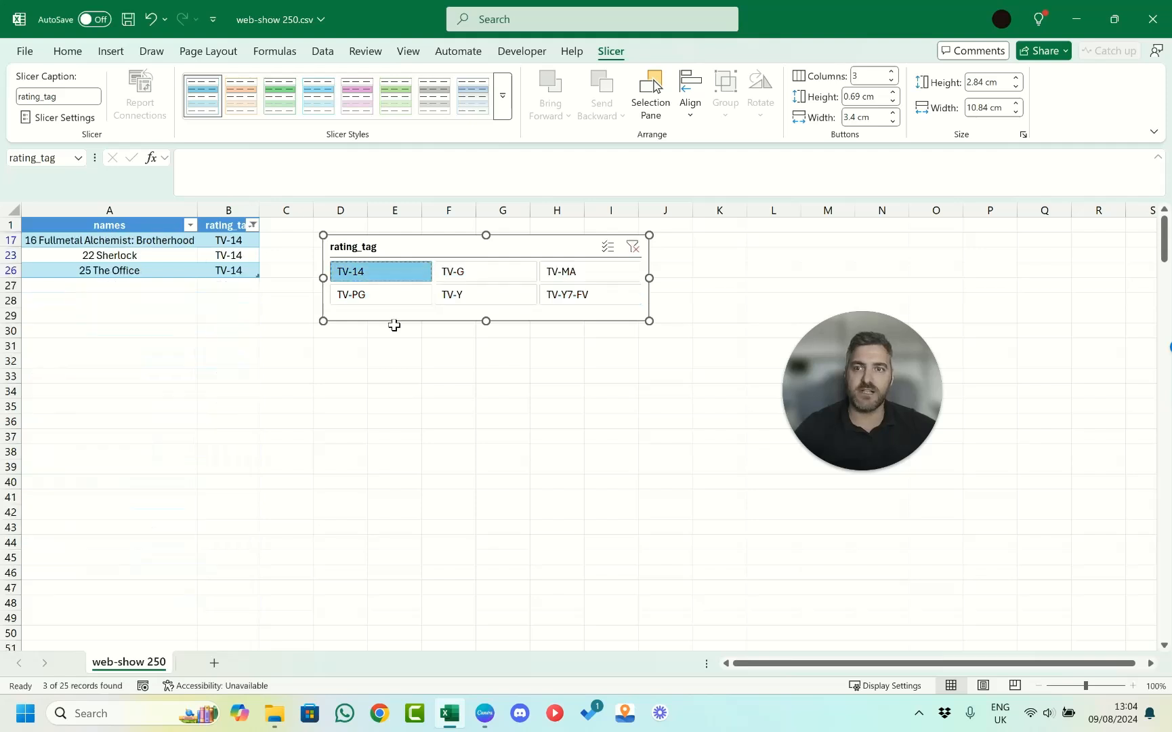
pyautogui.click(498, 295)
pyautogui.click(586, 299)
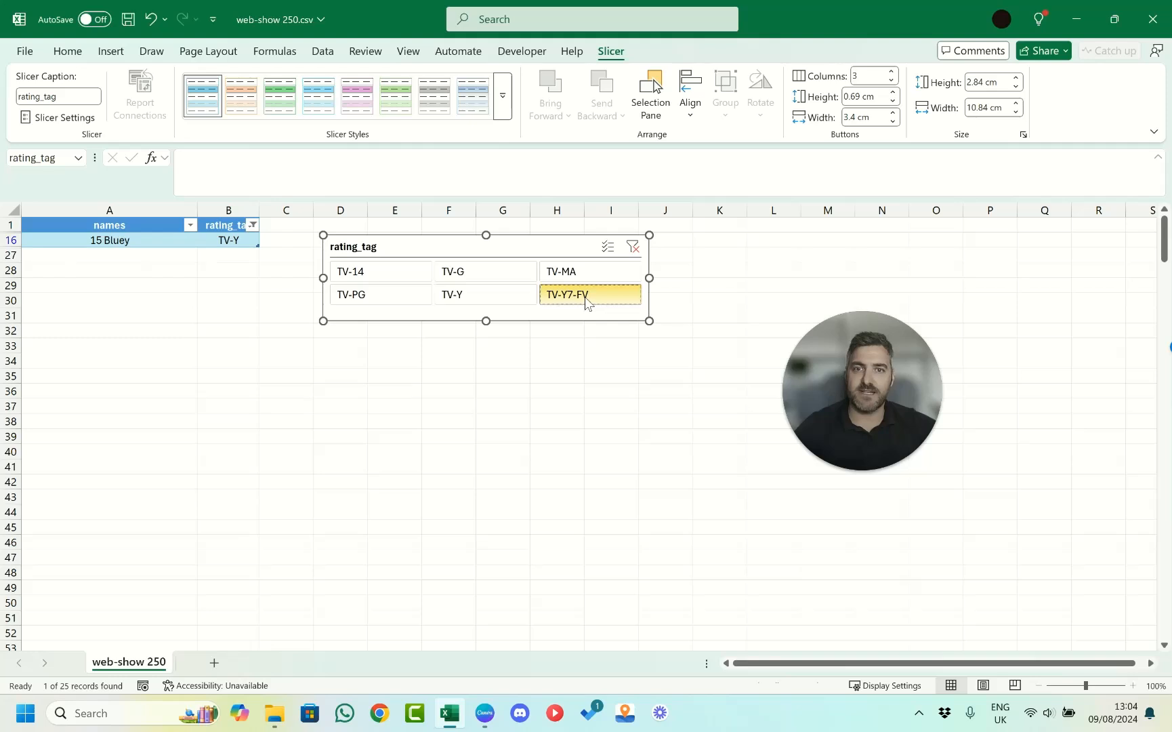
pyautogui.click(590, 270)
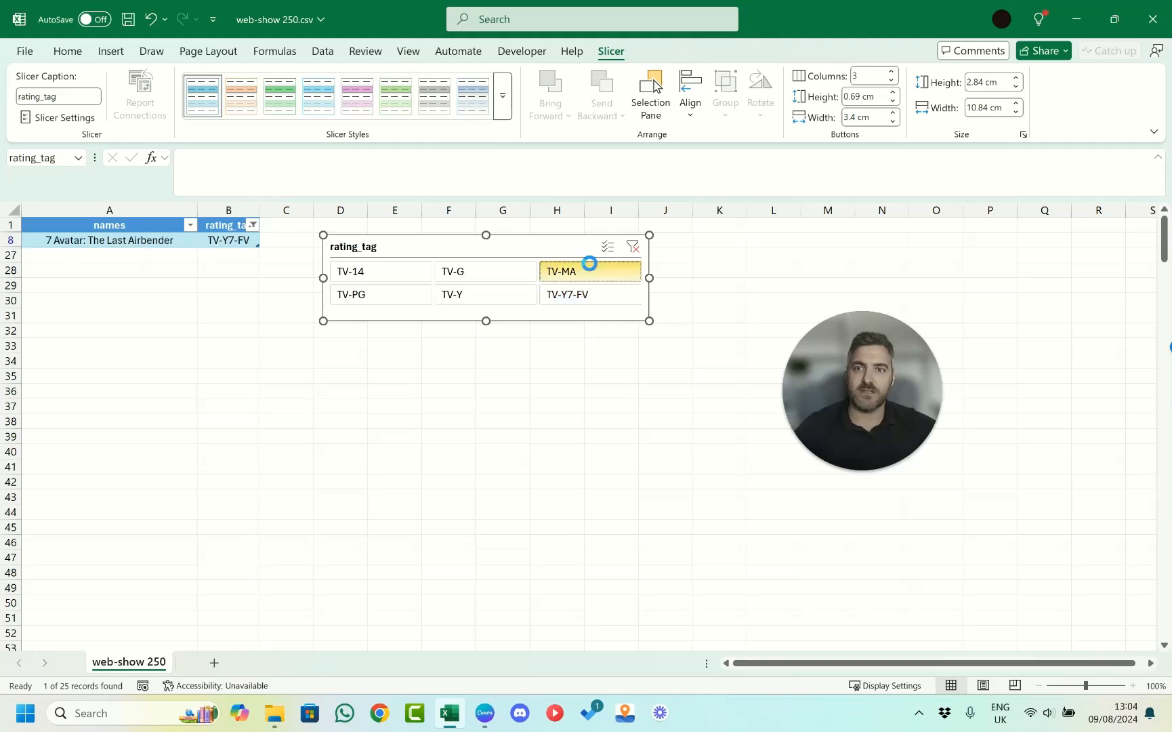
pyautogui.click(387, 305)
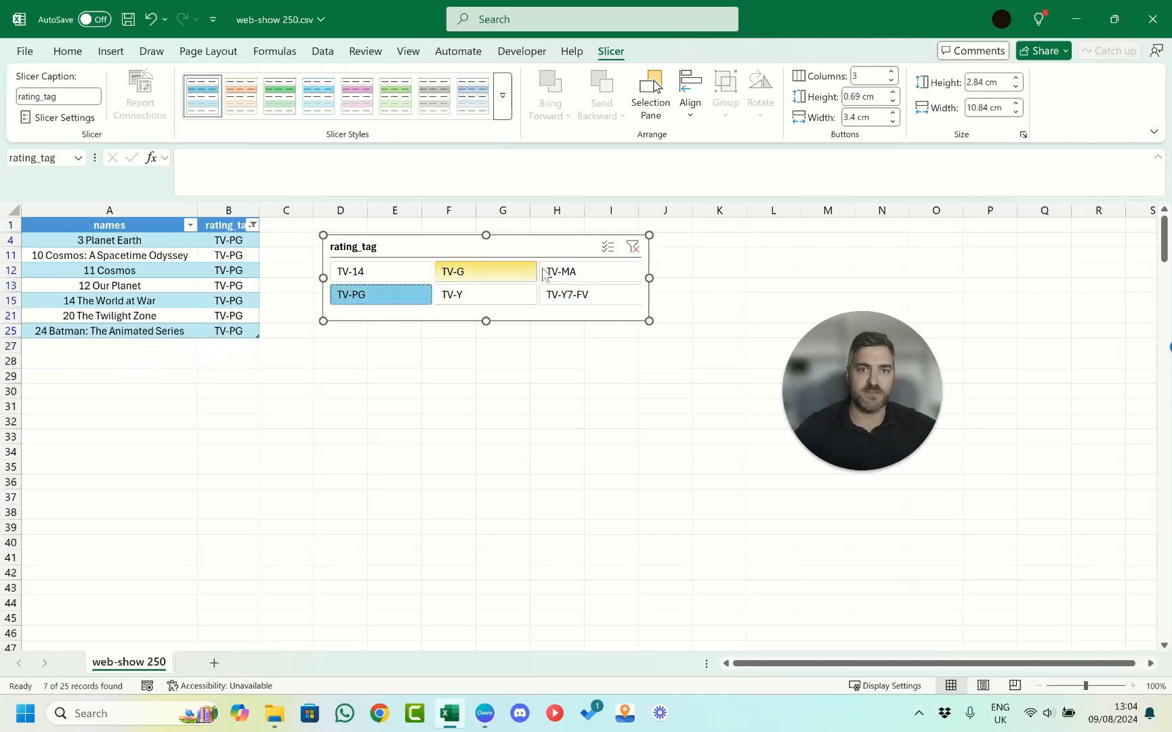
pyautogui.click(633, 248)
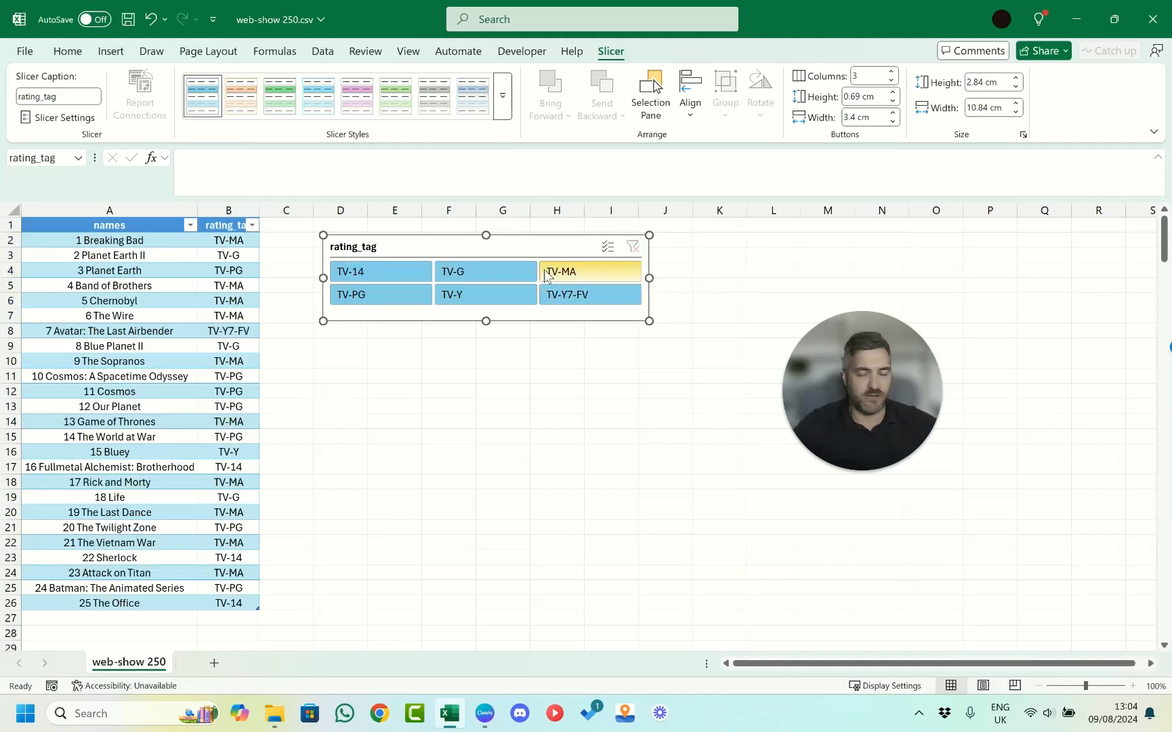
# Try single ratings TV-MA and TV-G, filter by TV-14, TV-Y, TV-MA and TV-Y7-FV together, and clear the filter.
pyautogui.click(599, 274)
pyautogui.click(492, 278)
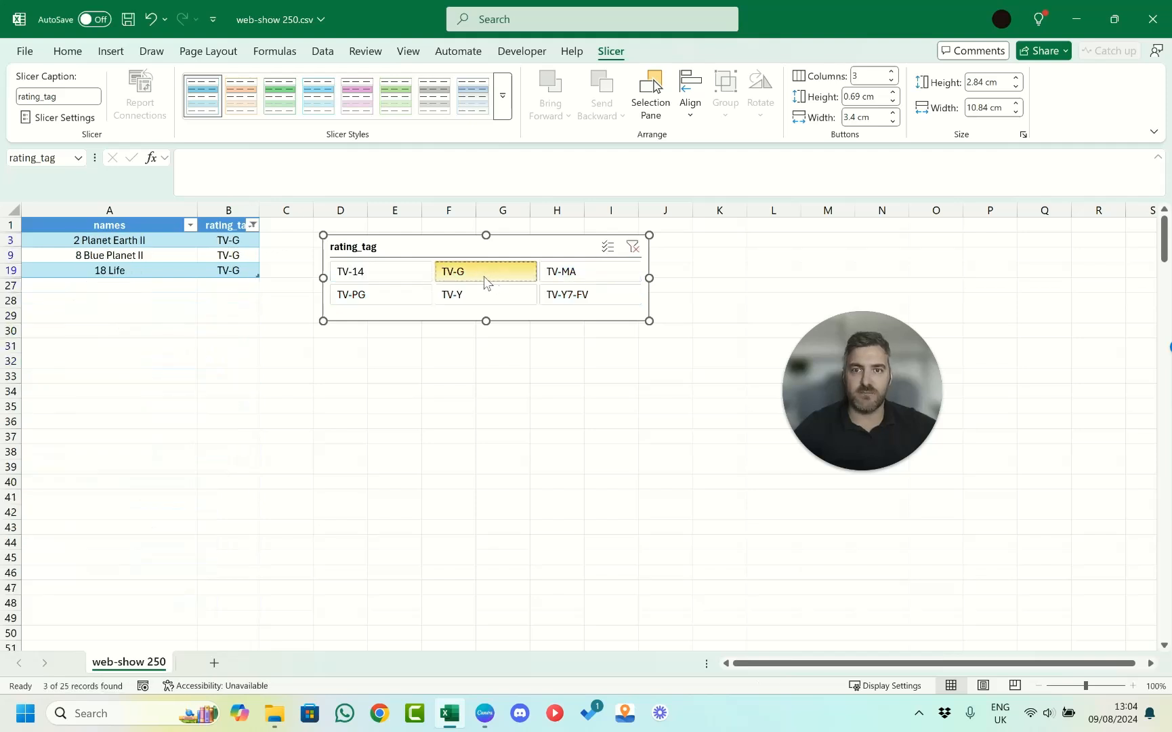
pyautogui.click(391, 275)
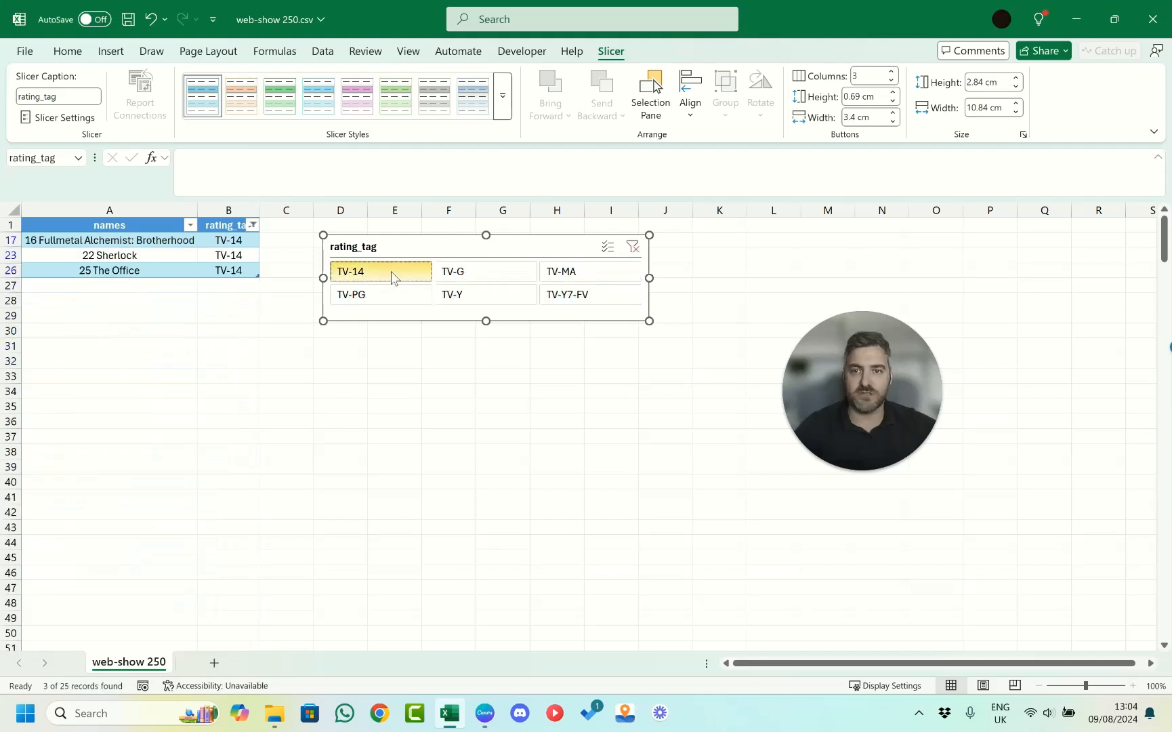
pyautogui.keyDown('ctrl'); pyautogui.click(471, 298); pyautogui.keyUp('ctrl')
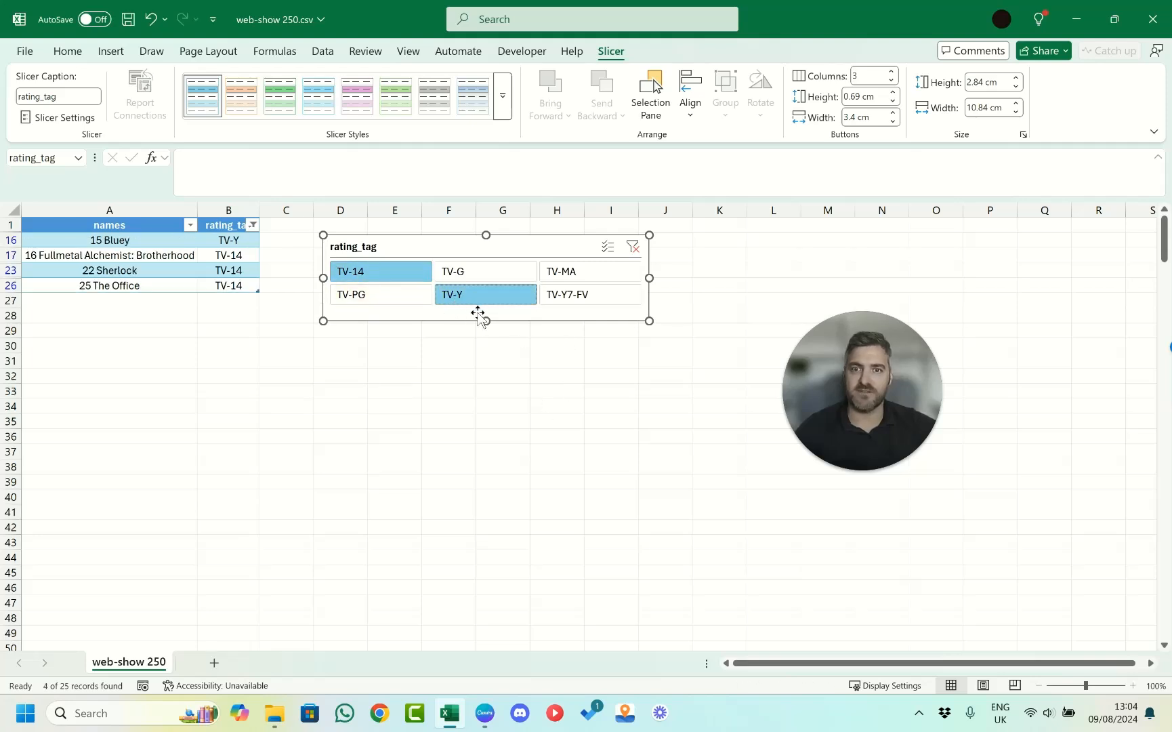
pyautogui.moveTo(604, 270); pyautogui.dragTo(598, 298)
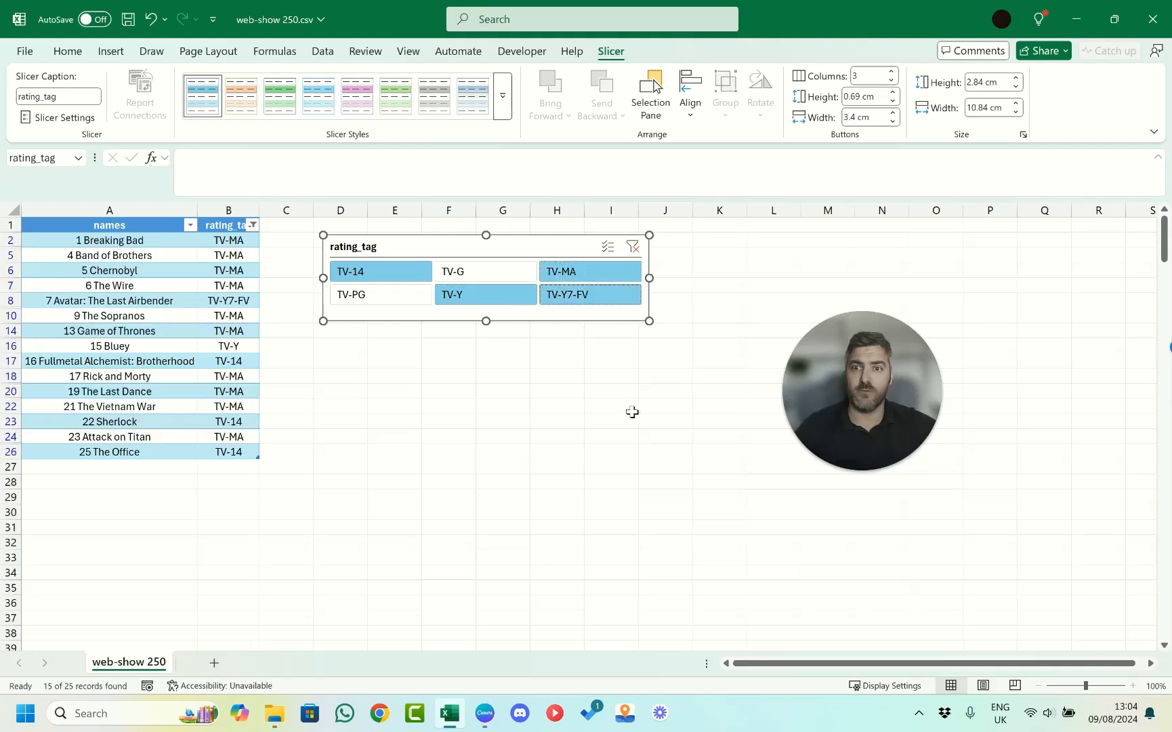
pyautogui.click(633, 246)
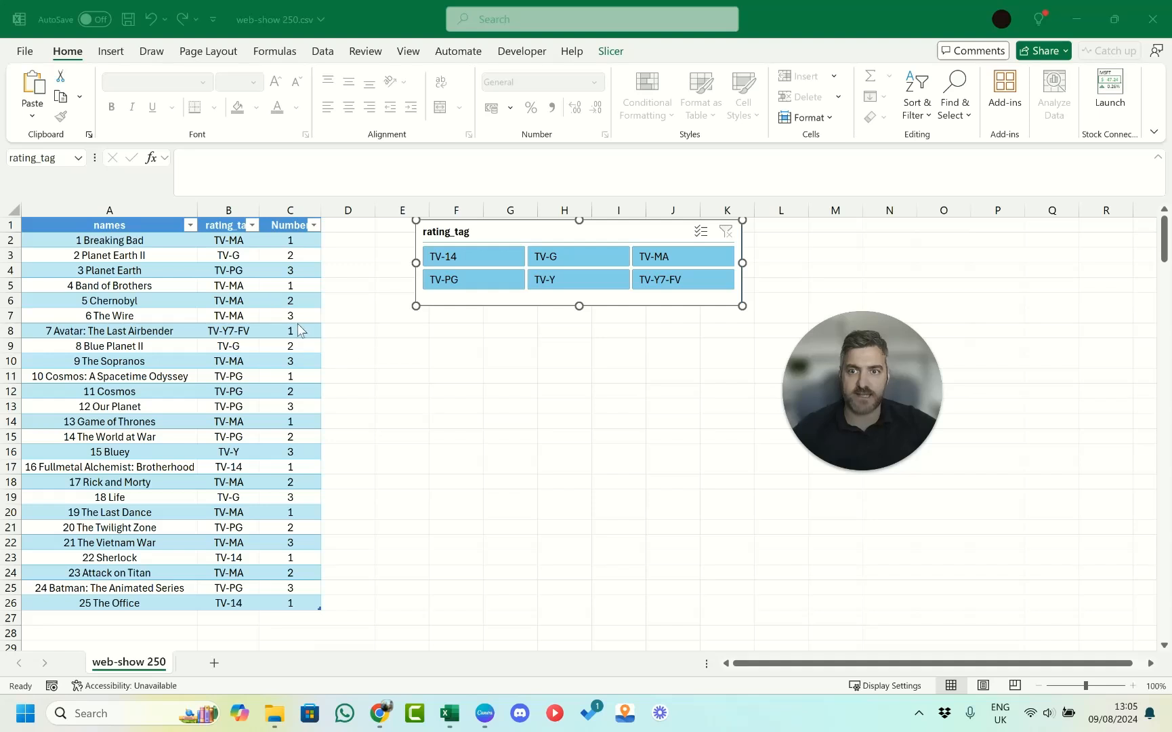
# Insert a slicer for the Number column, shorten it to about 3.66 cm high and place it below the rating_tag slicer.
pyautogui.click(275, 302)
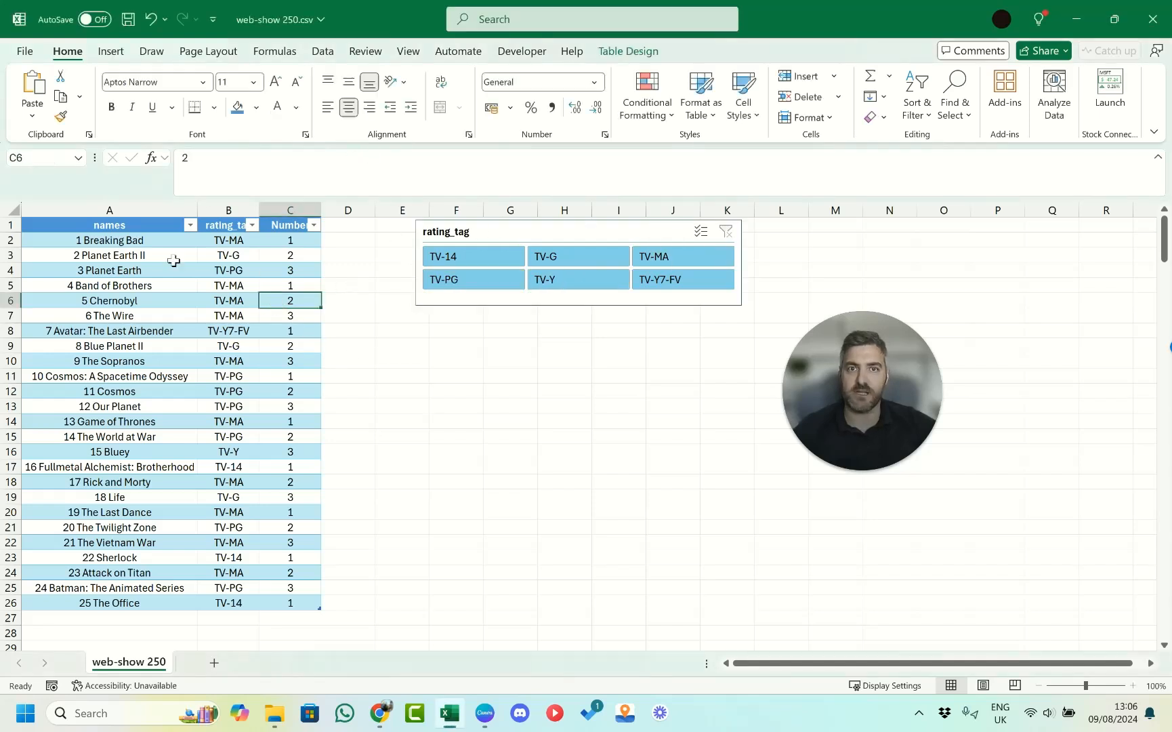
pyautogui.click(628, 51)
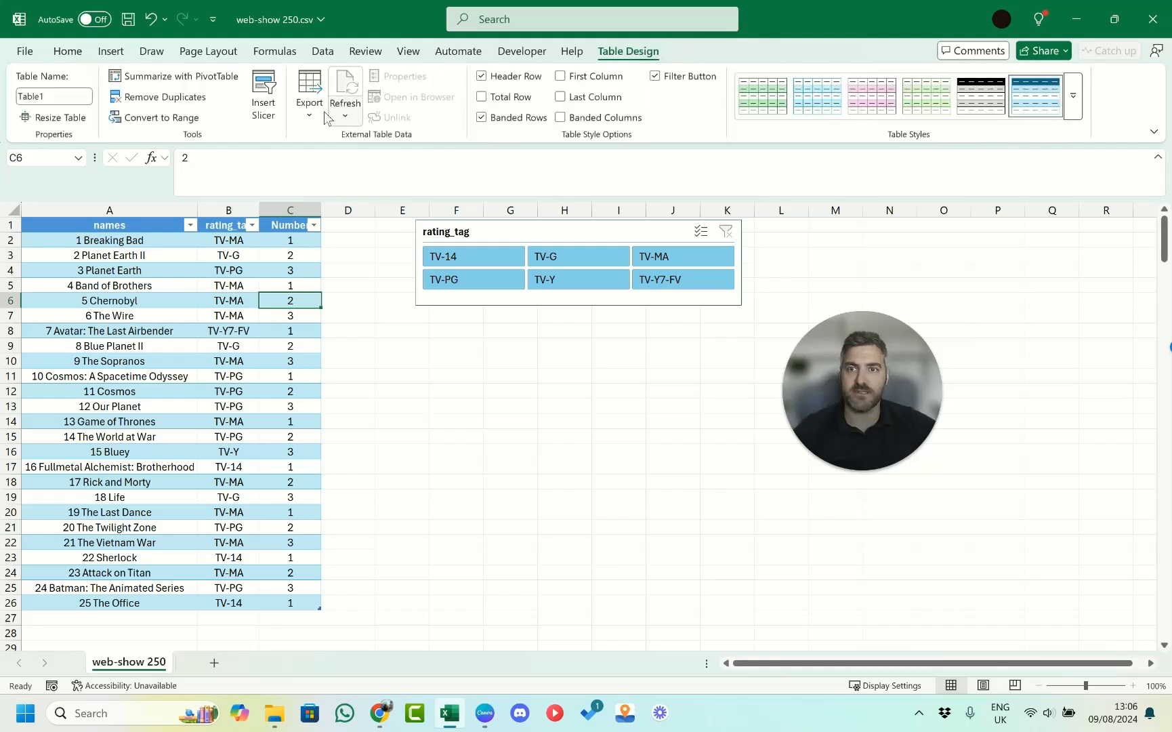
pyautogui.click(263, 111)
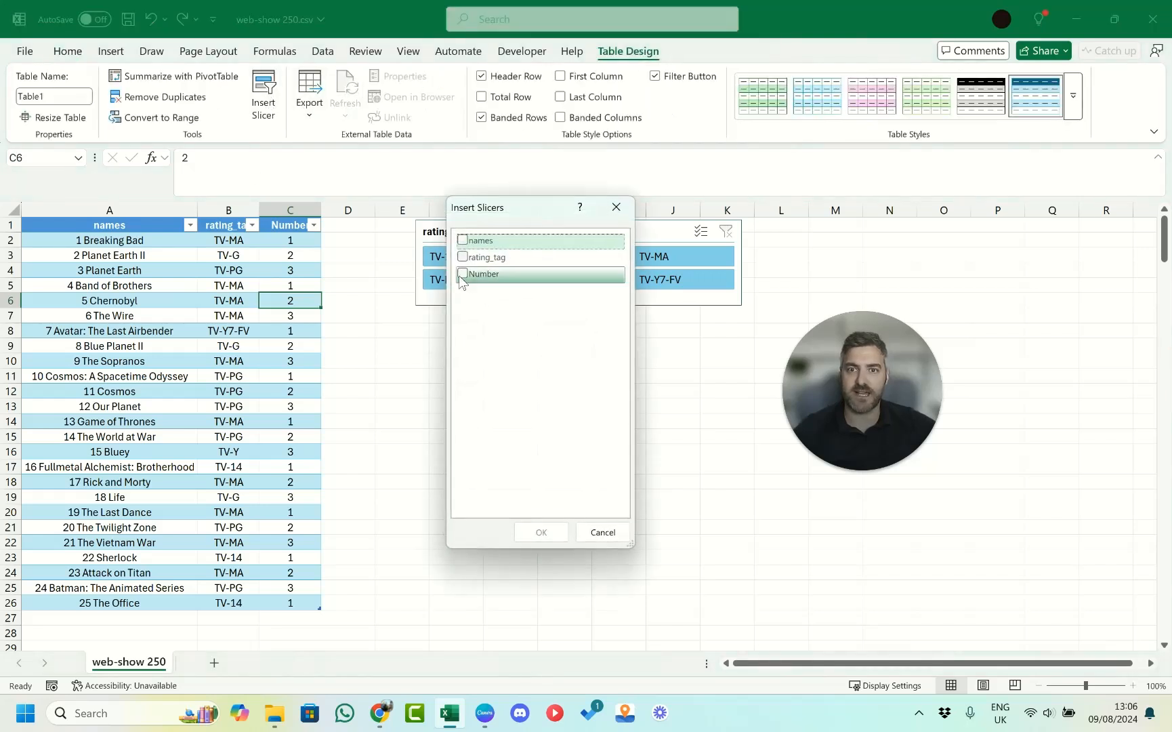
pyautogui.click(463, 274)
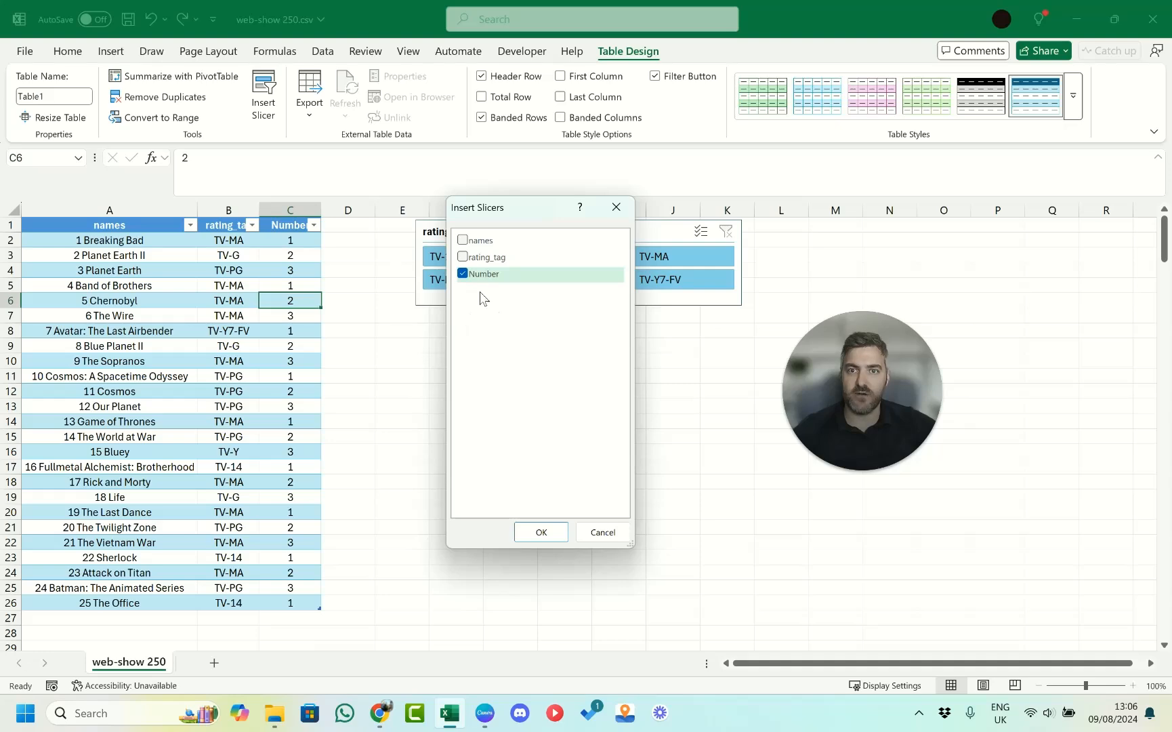
pyautogui.click(539, 529)
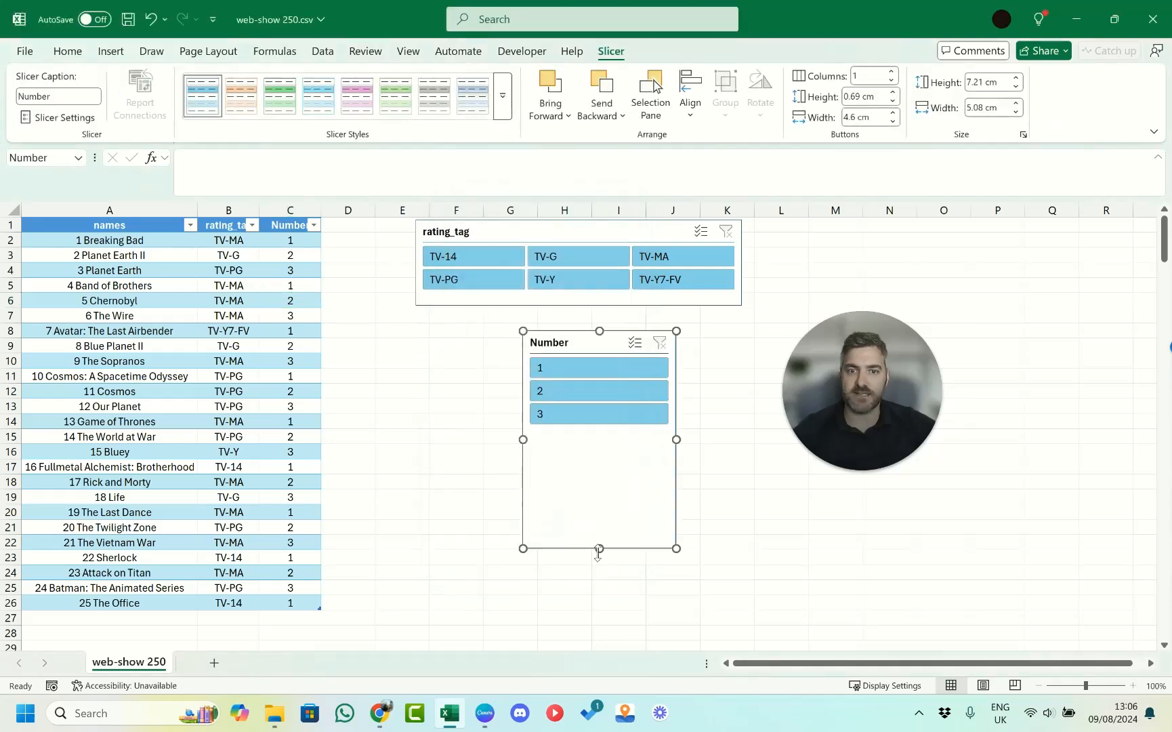
pyautogui.moveTo(599, 548); pyautogui.dragTo(599, 440)
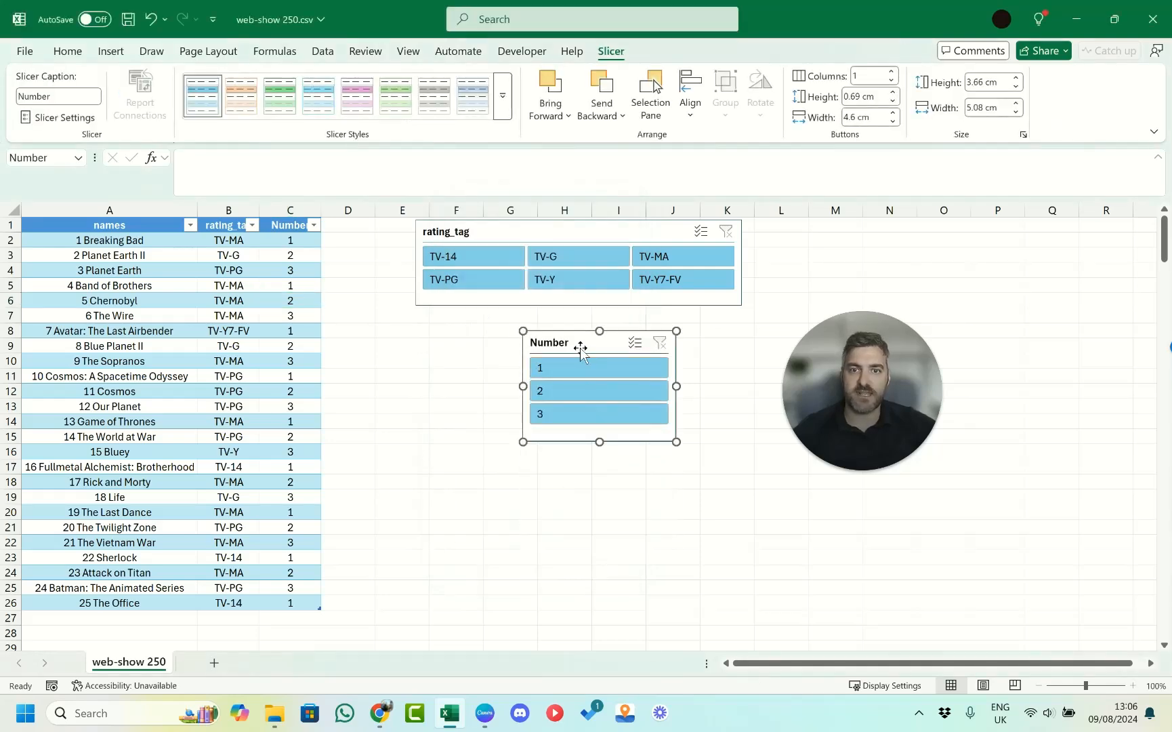
pyautogui.moveTo(578, 347); pyautogui.dragTo(527, 423)
# Try filtering with both slicers, using ratings TV-14 and TV-G and Number 3, and clear both filters.
pyautogui.click(482, 261)
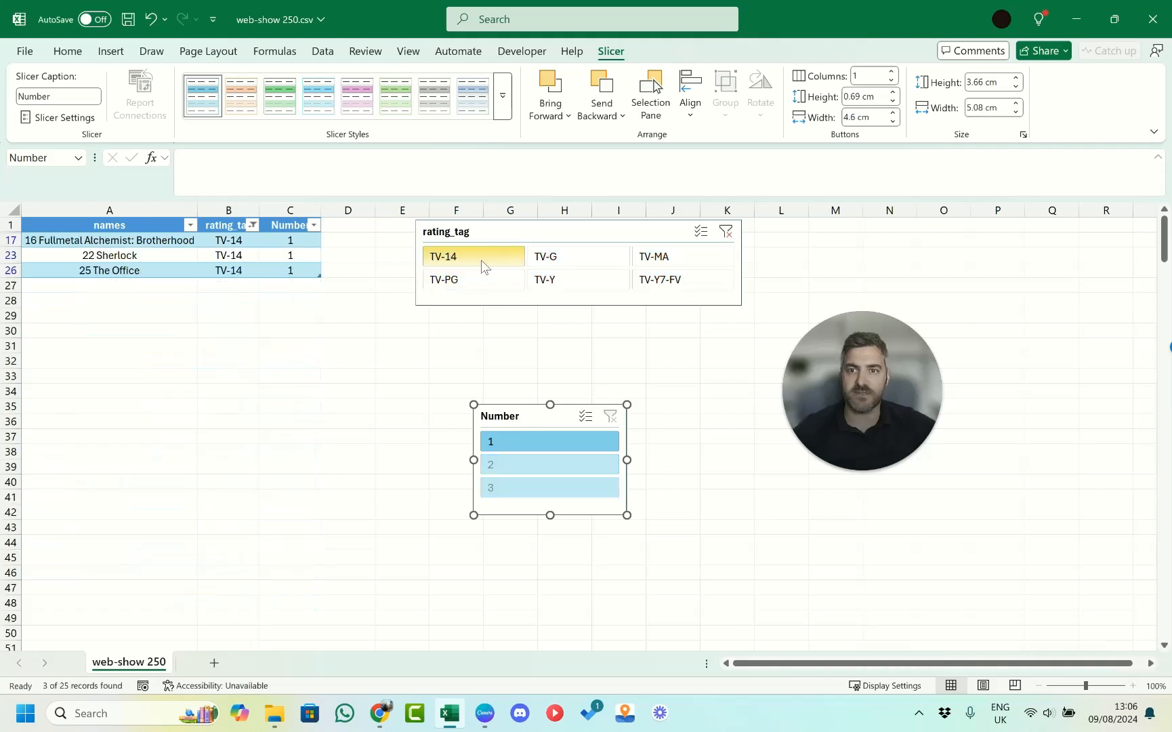
pyautogui.click(547, 271)
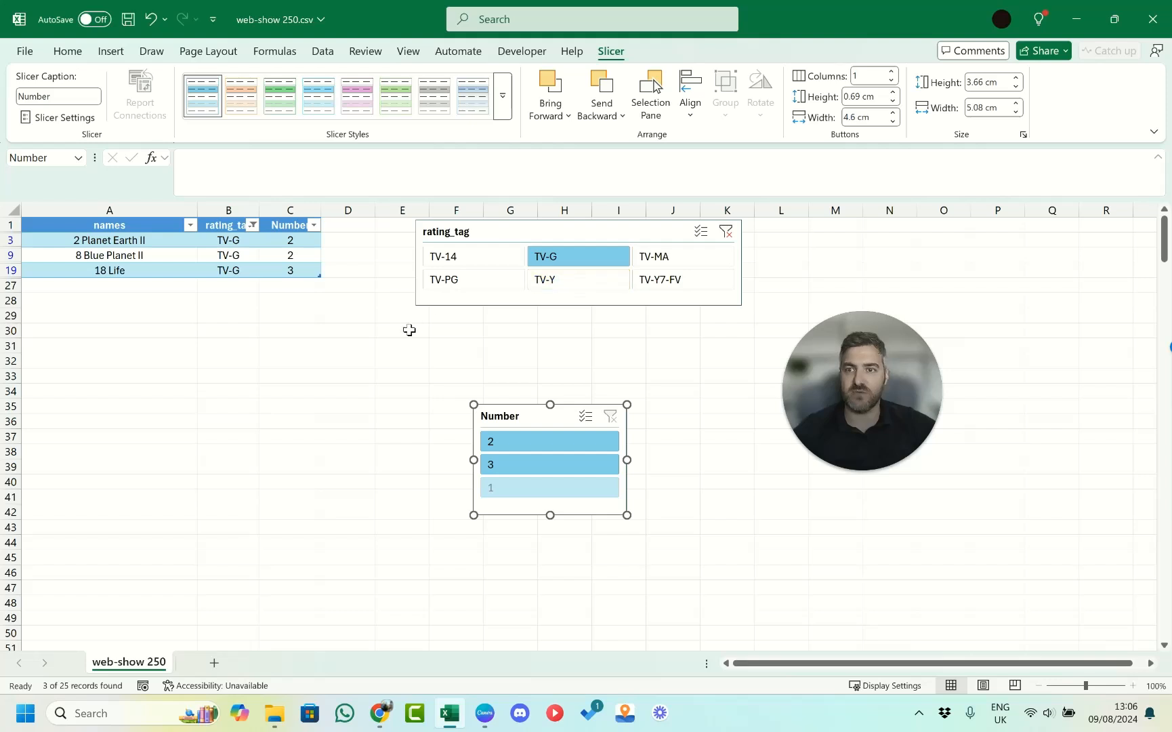
pyautogui.click(528, 466)
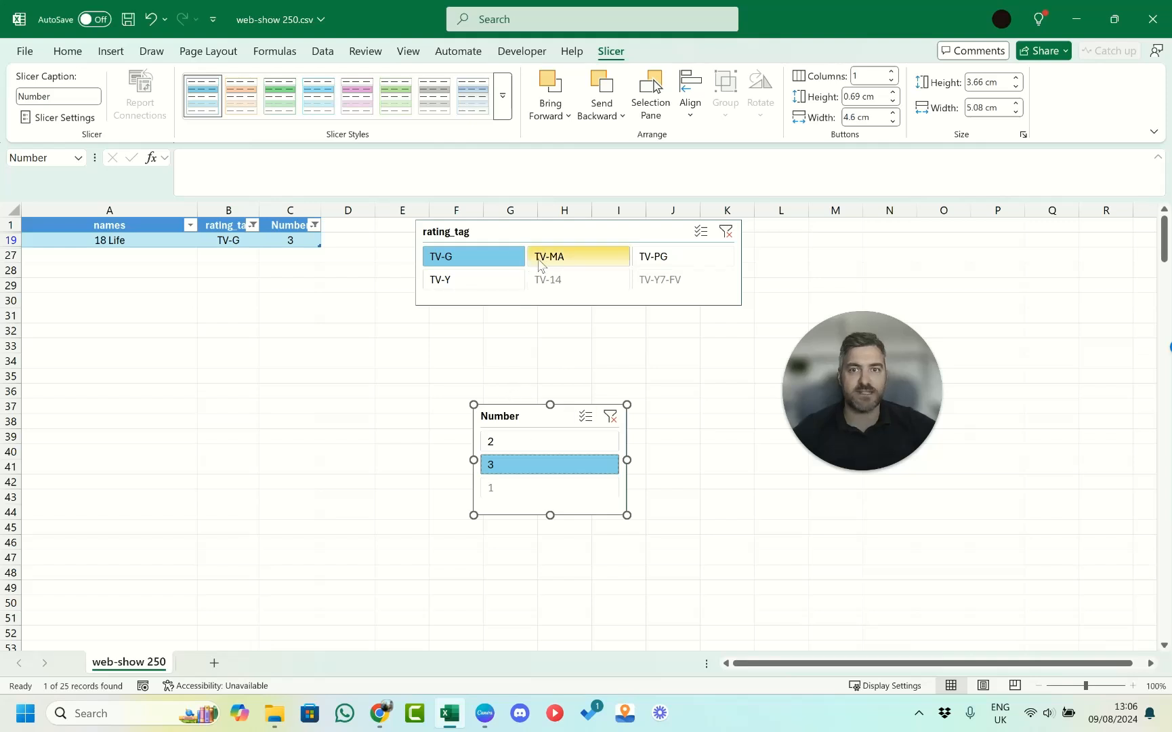
pyautogui.click(731, 234)
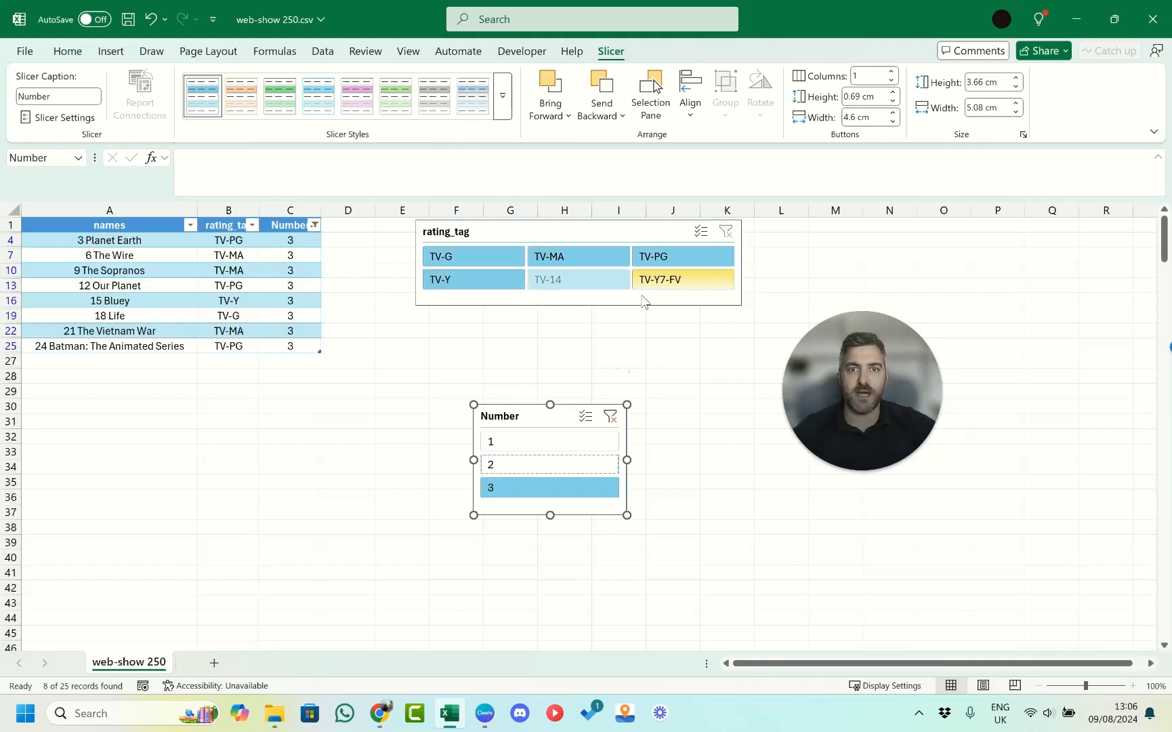
pyautogui.click(584, 285)
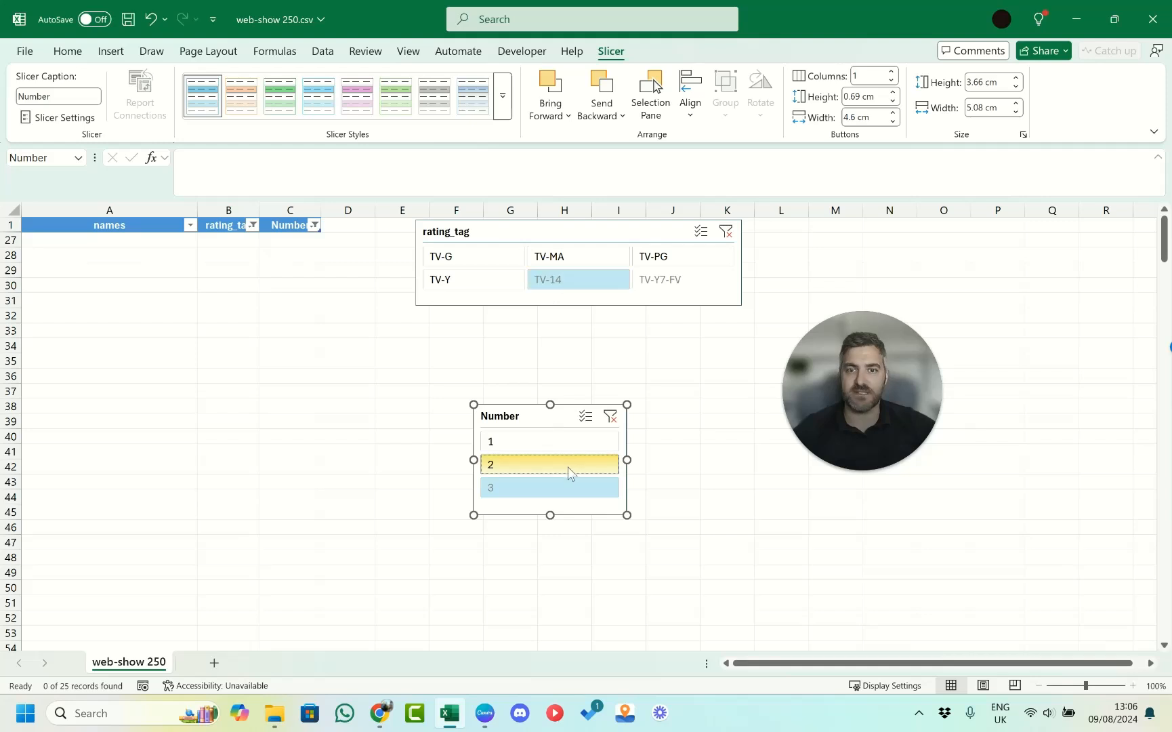
pyautogui.click(610, 418)
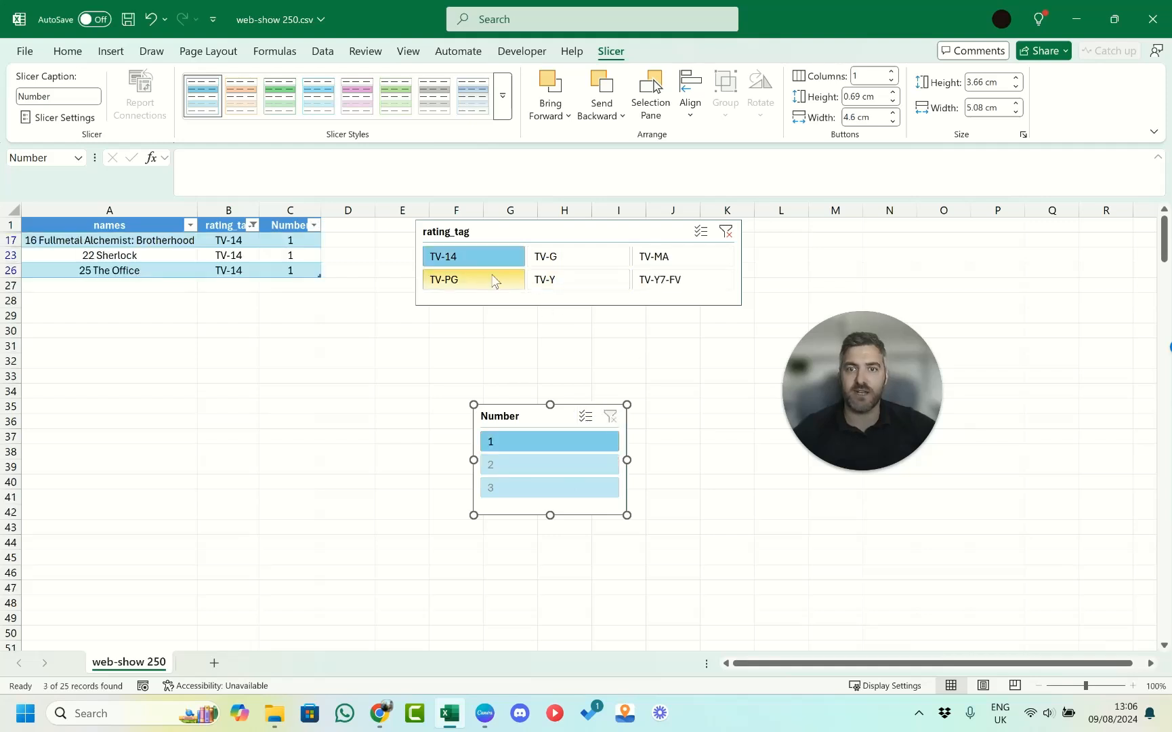
pyautogui.click(726, 232)
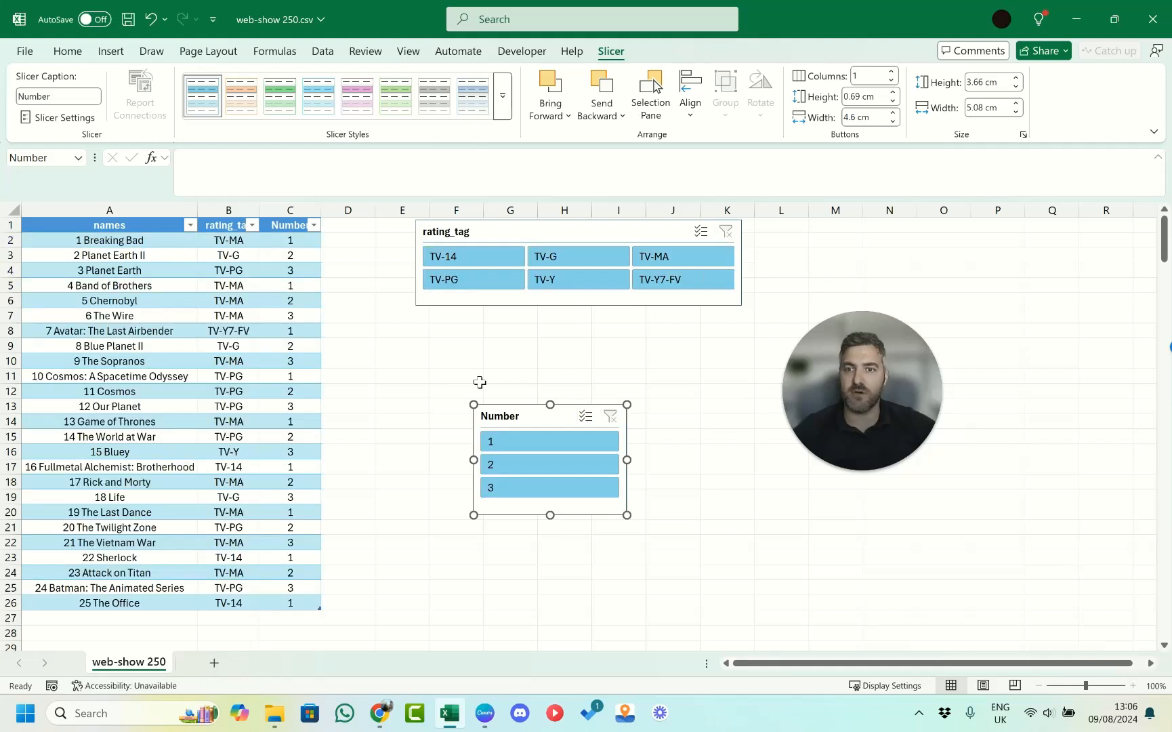
# Filter the table to shows rated TV-PG with Number 3 using both slicers.
pyautogui.click(503, 286)
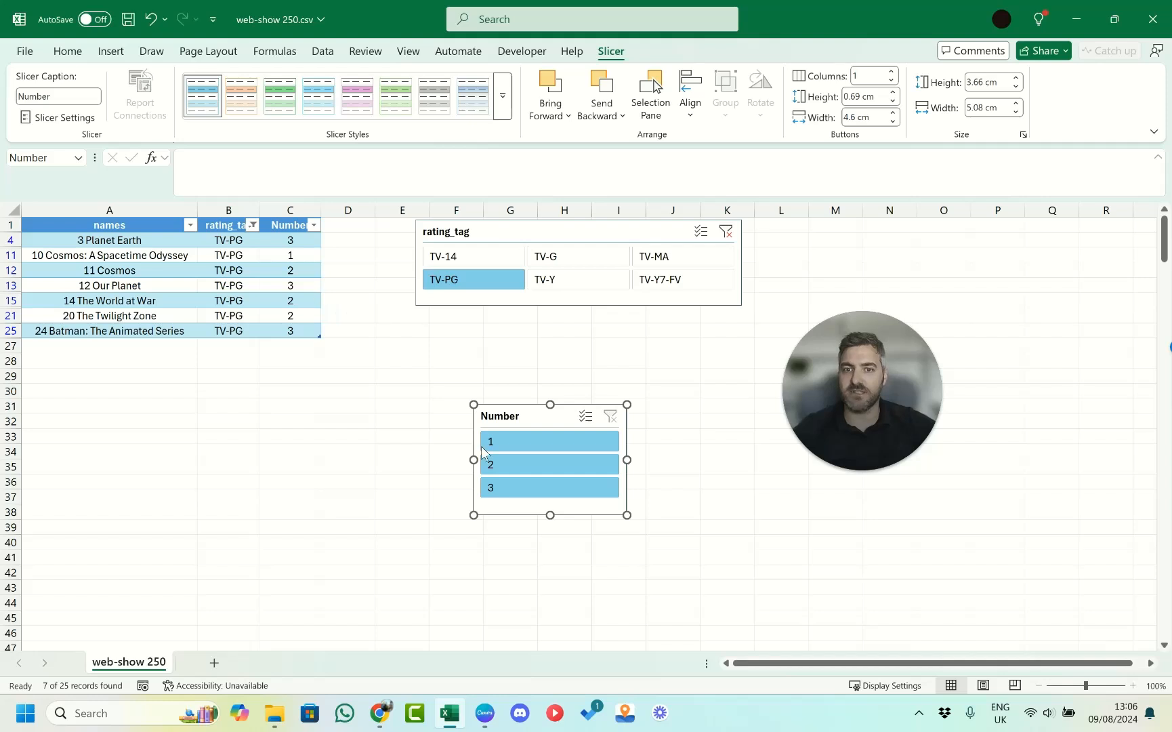
pyautogui.click(537, 492)
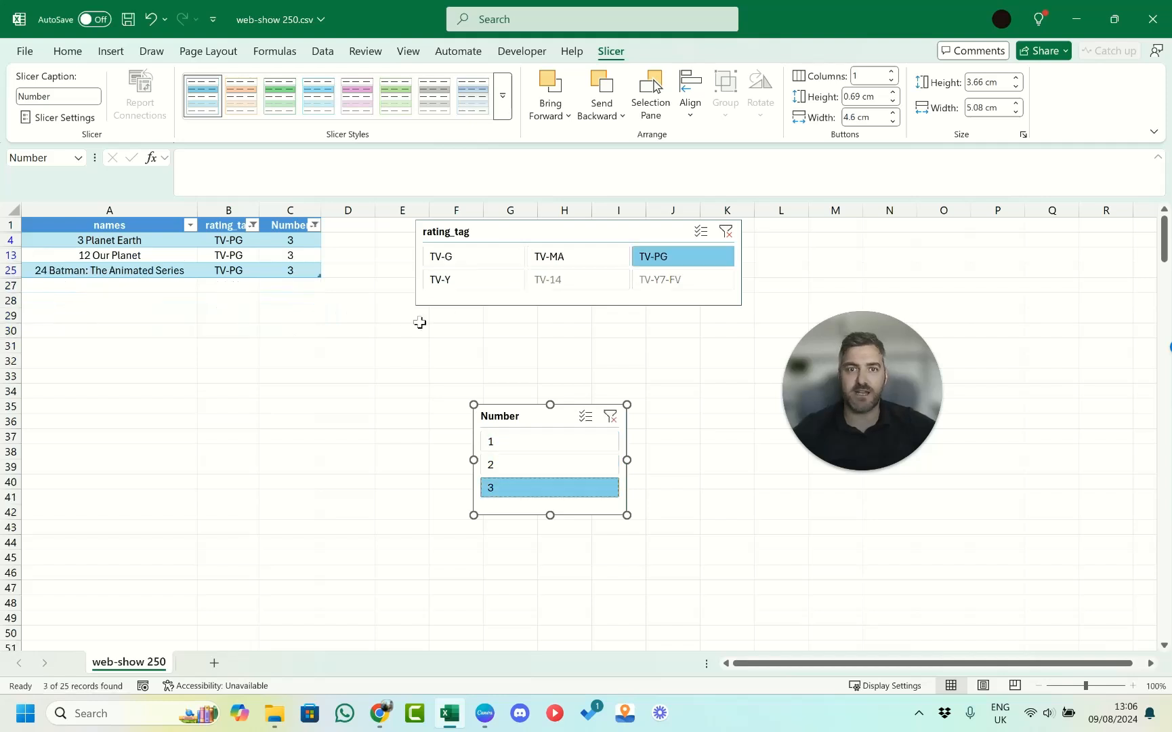